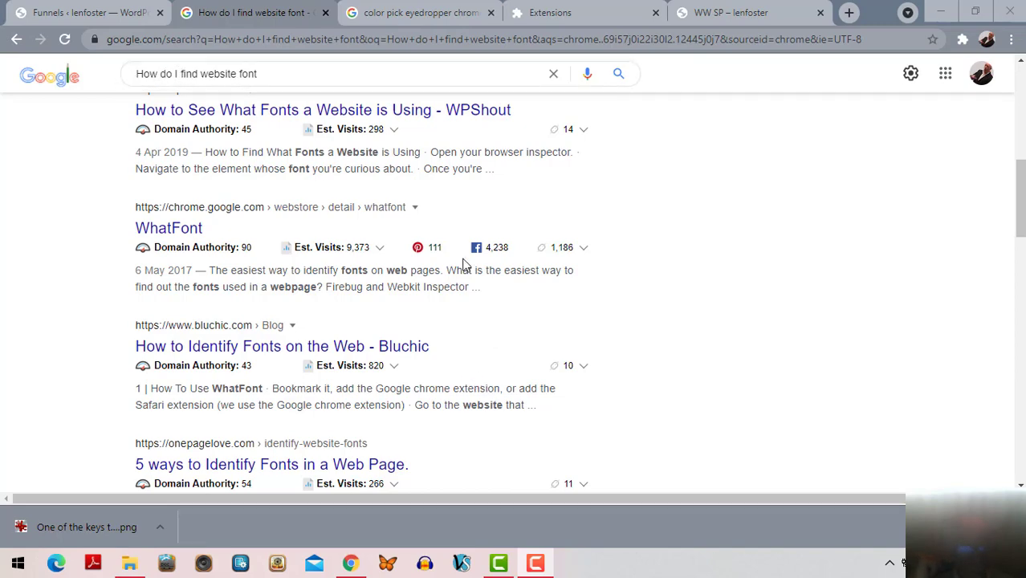
Review the search results for "How do I find website font"
{"action": "scroll", "coordinate": [463, 265], "scroll_direction": "down", "scroll_amount": 5}
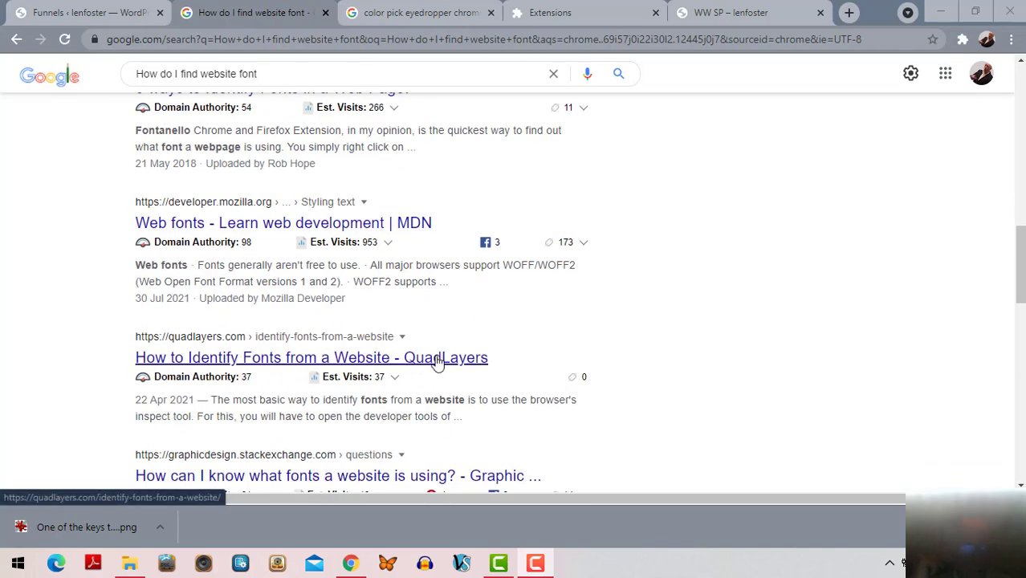
{"action": "scroll", "coordinate": [417, 394], "scroll_direction": "up", "scroll_amount": 6}
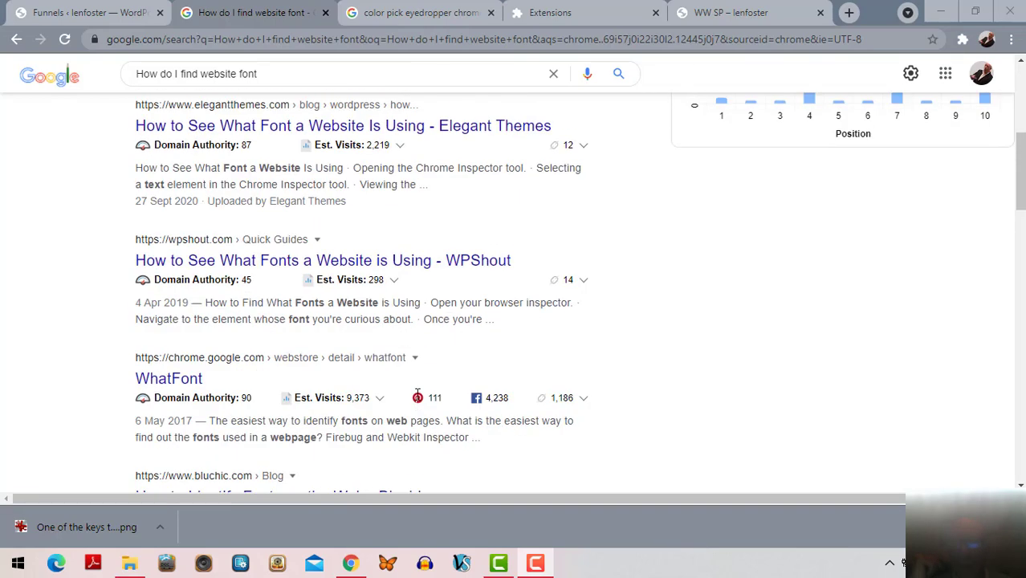
{"action": "scroll", "coordinate": [417, 394], "scroll_direction": "up", "scroll_amount": 5}
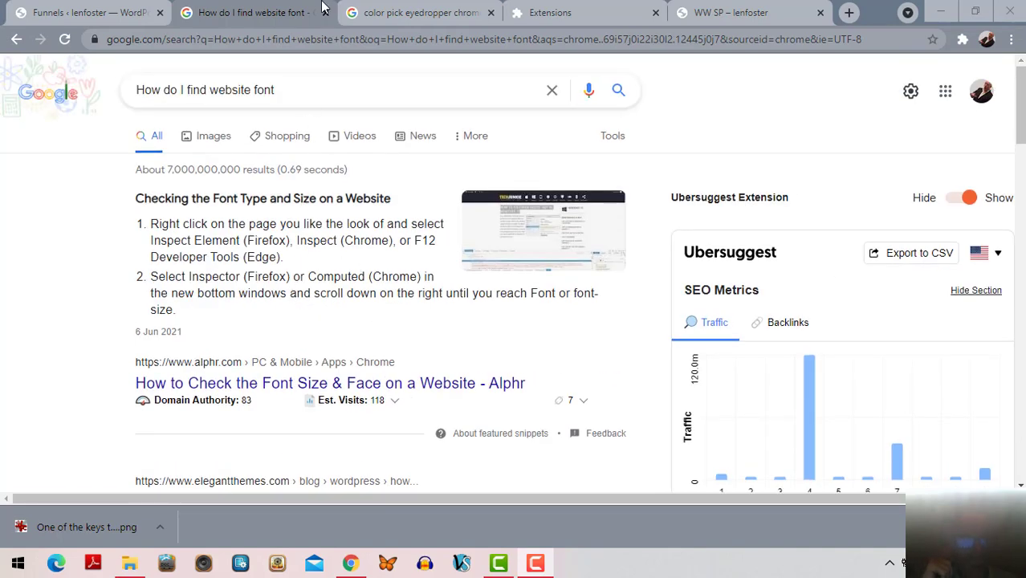
Review the existing search results for "color pick eyedropper chrome extension"
{"action": "left_click", "coordinate": [415, 15]}
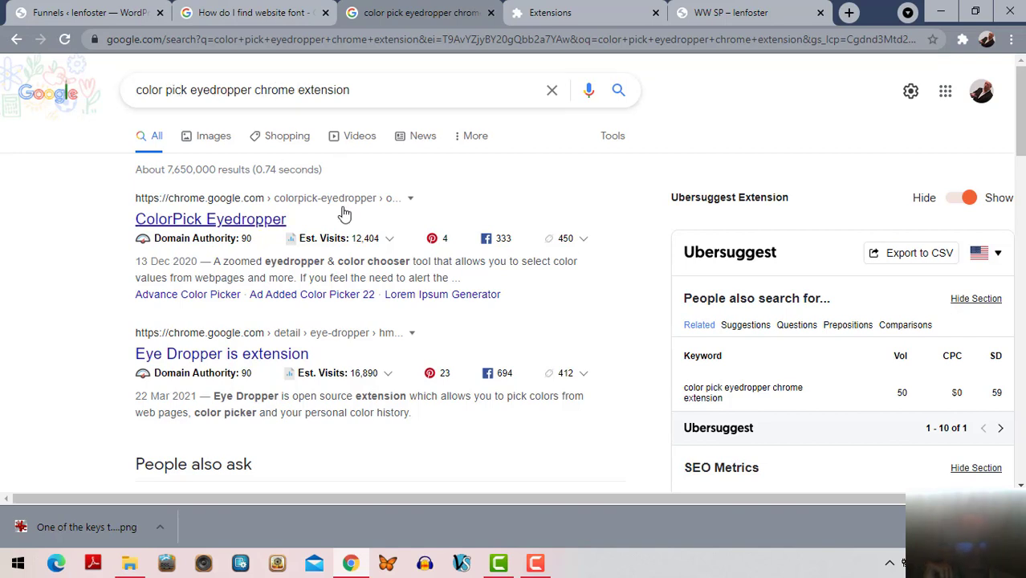
{"action": "scroll", "coordinate": [357, 322], "scroll_direction": "down", "scroll_amount": 6}
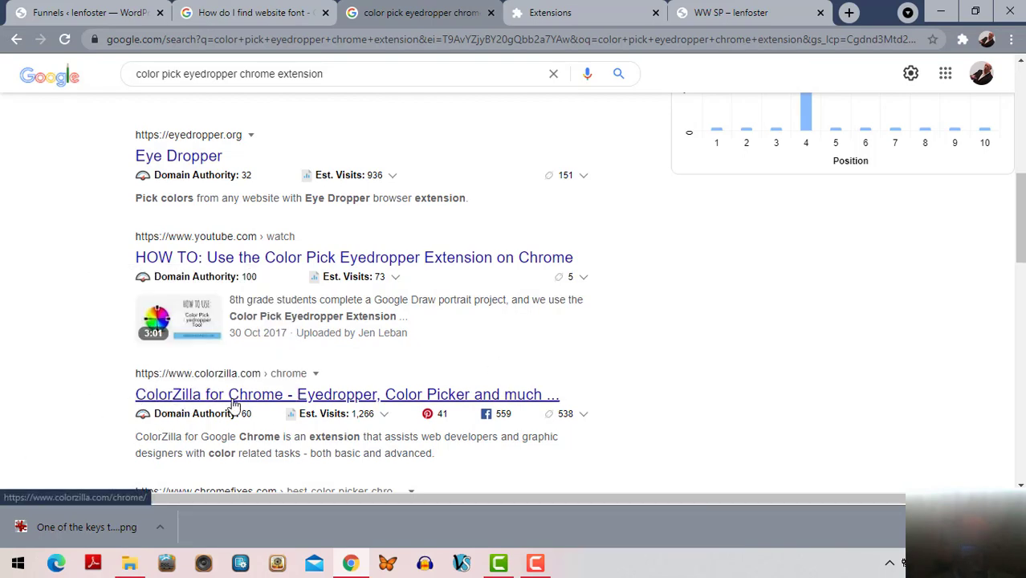
{"action": "scroll", "coordinate": [474, 363], "scroll_direction": "up", "scroll_amount": 2}
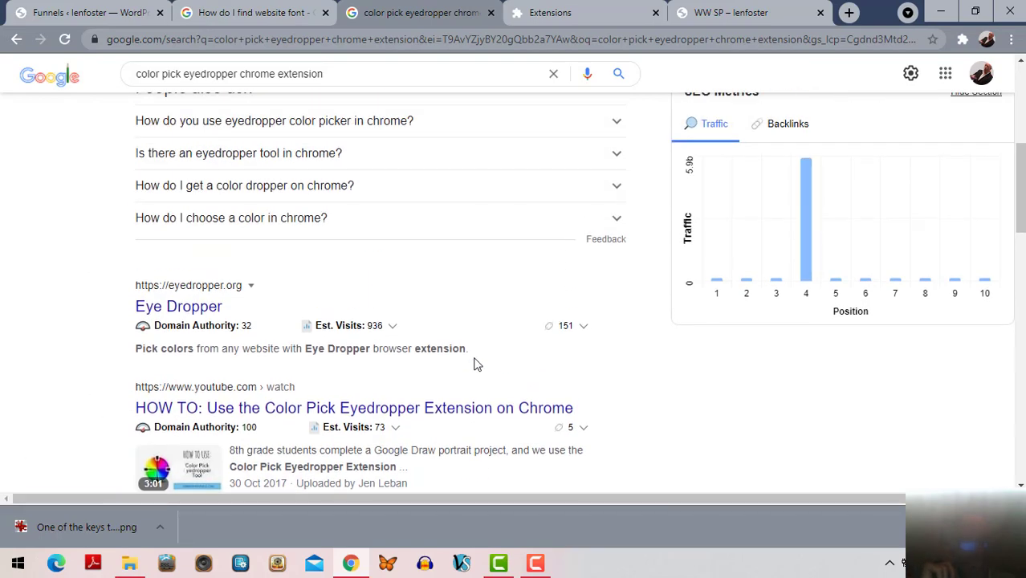
{"action": "scroll", "coordinate": [474, 363], "scroll_direction": "up", "scroll_amount": 5}
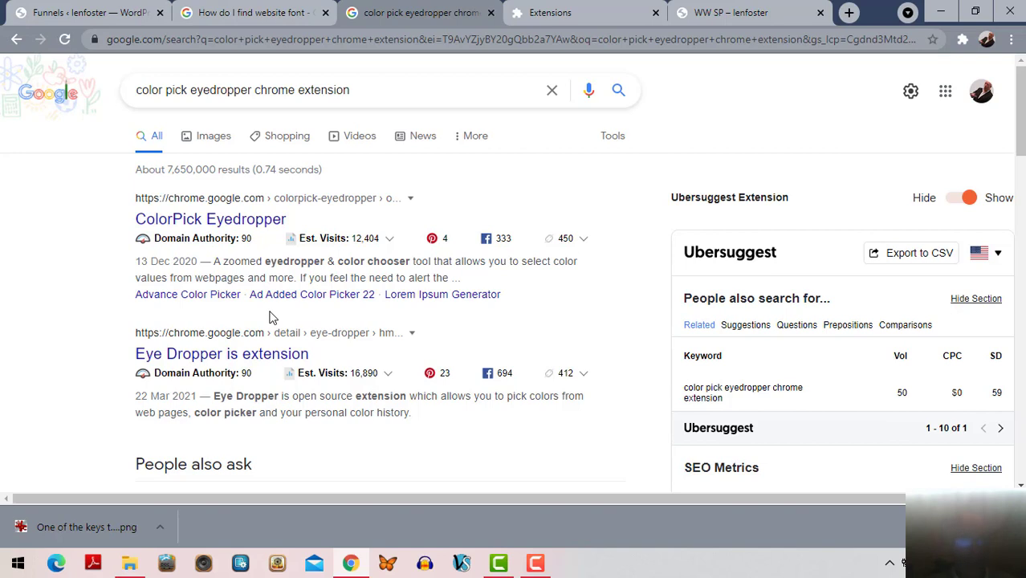
Check the quick list of browser extensions that have access to the current site
{"action": "left_click", "coordinate": [963, 40]}
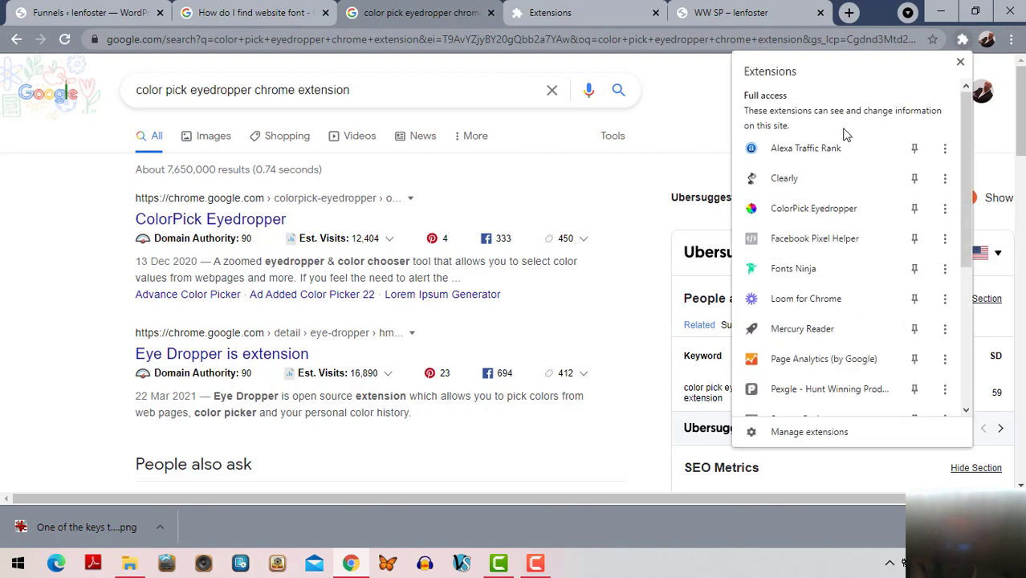
{"action": "scroll", "coordinate": [783, 401], "scroll_direction": "down", "scroll_amount": 1}
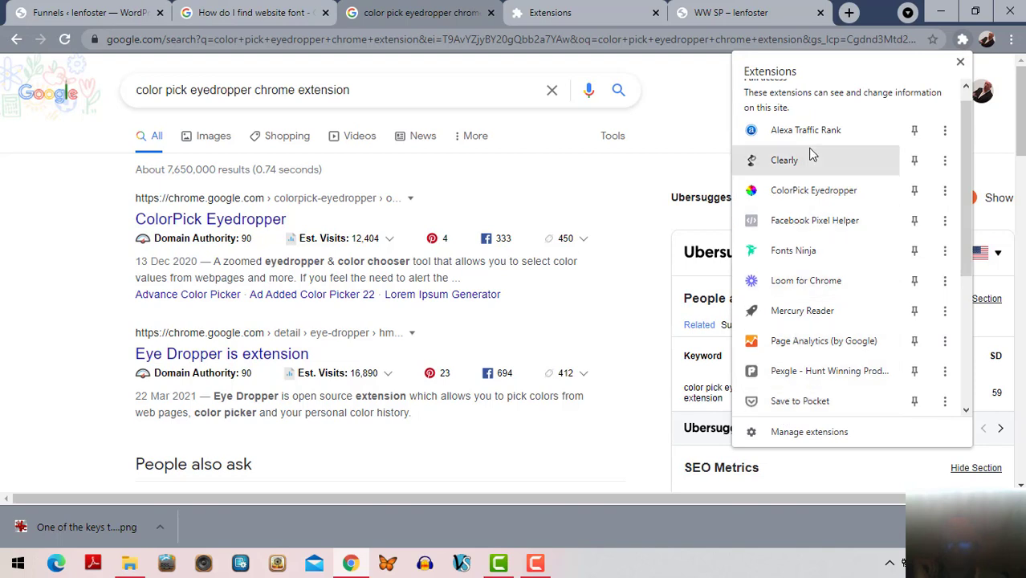
{"action": "left_click", "coordinate": [962, 40]}
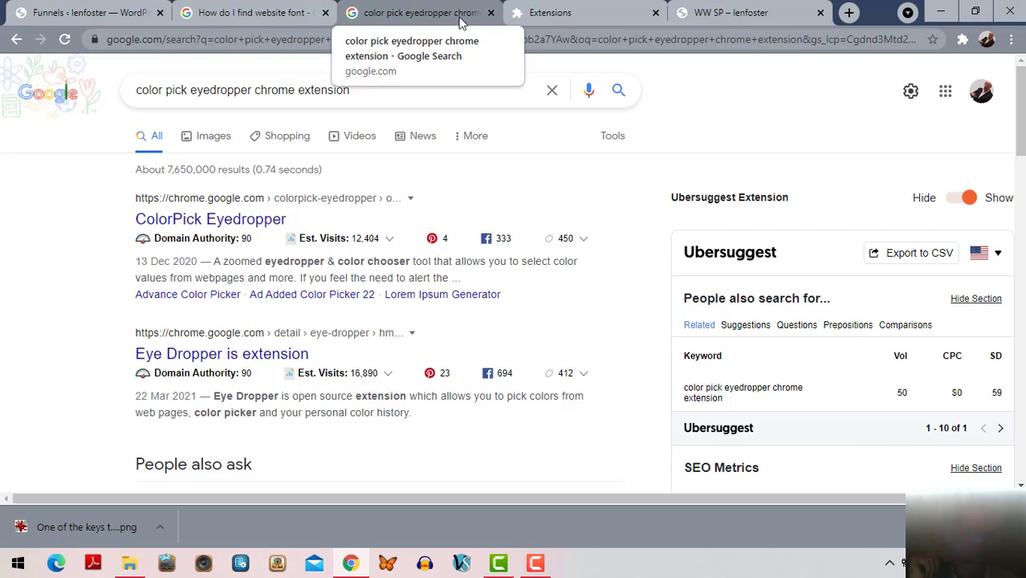
Open the browser's full Extensions page and look over the installed extensions, including ColorPick Eyedropper and Fonts Ninja
{"action": "left_click", "coordinate": [1013, 40]}
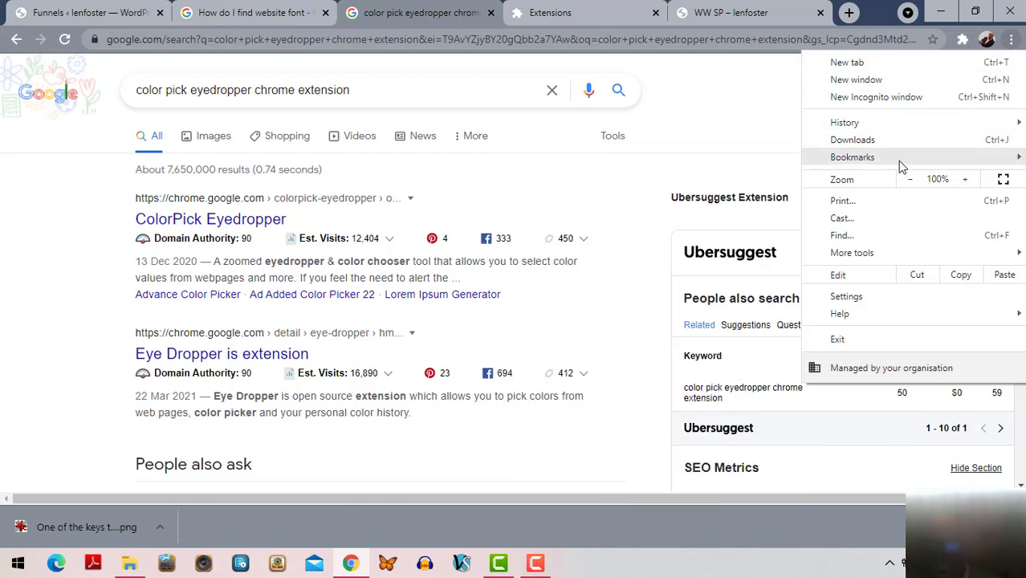
{"action": "mouse_move", "coordinate": [850, 260]}
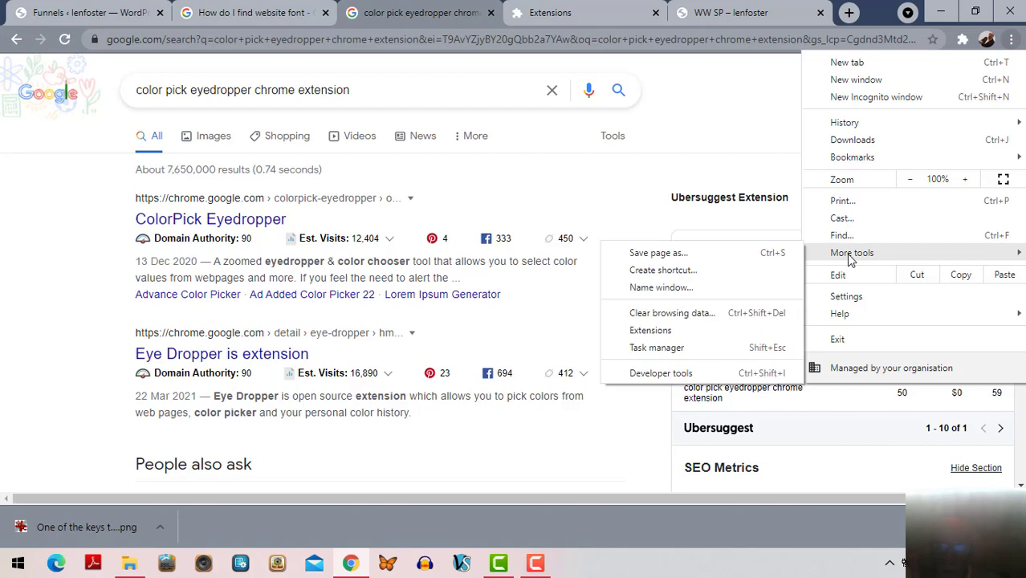
{"action": "left_click", "coordinate": [655, 334]}
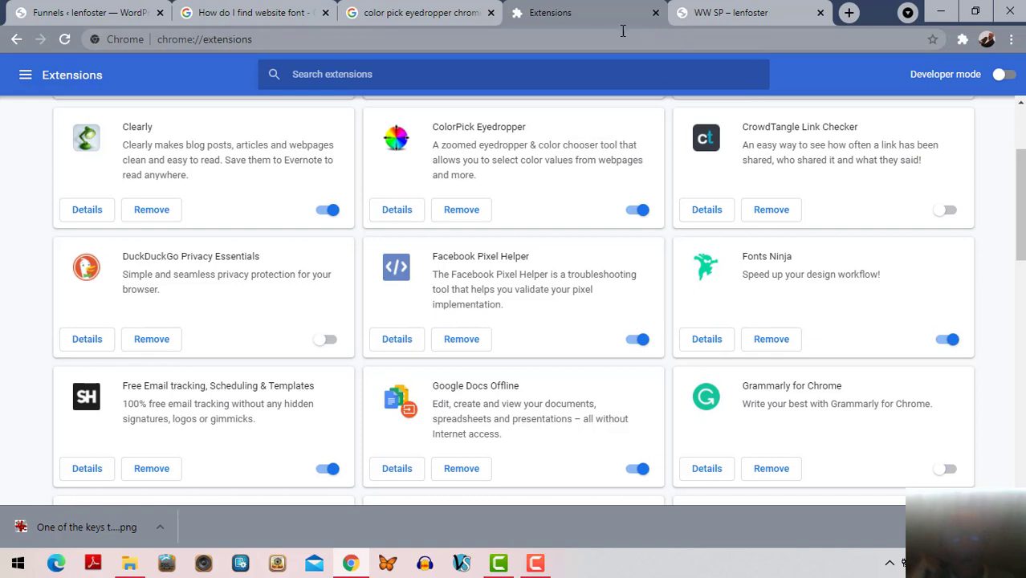
Activate ColorPick Eyedropper on the WW SP sales page and sample the colour of the red "Discover The Secrets" subheading
{"action": "left_click", "coordinate": [732, 16]}
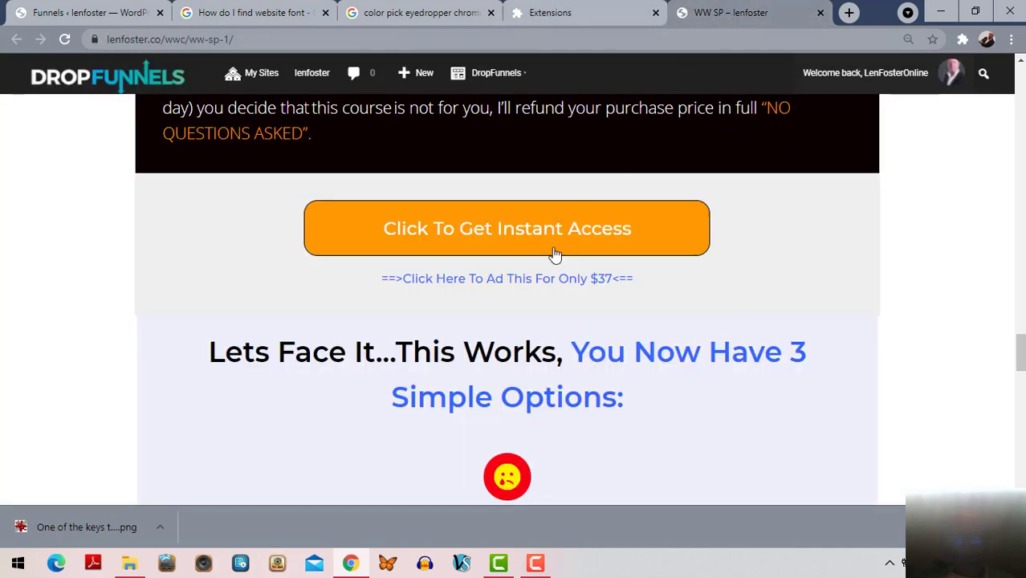
{"action": "scroll", "coordinate": [510, 282], "scroll_direction": "up", "scroll_amount": 8}
{"action": "scroll", "coordinate": [510, 282], "scroll_direction": "up", "scroll_amount": 15}
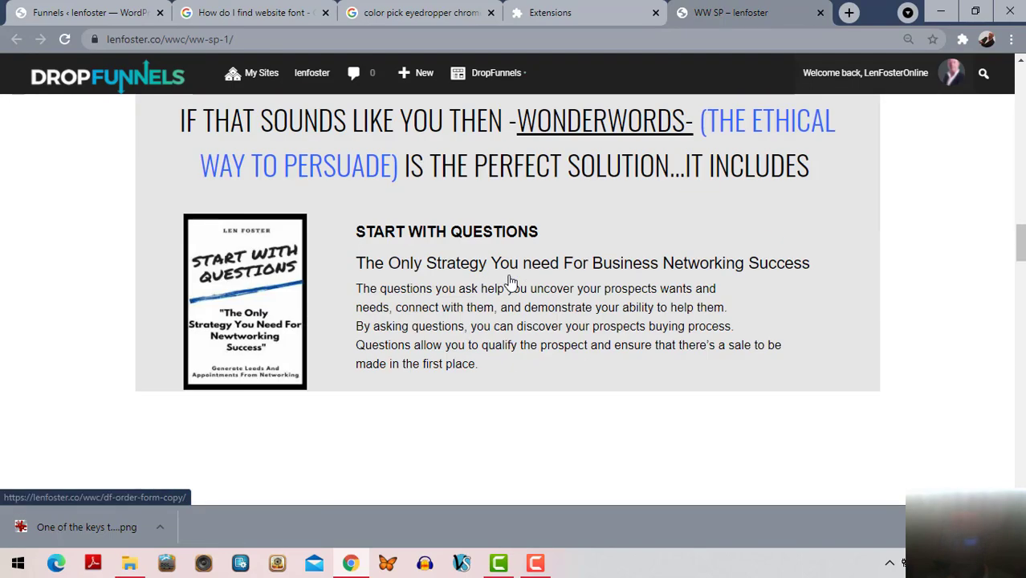
{"action": "scroll", "coordinate": [511, 282], "scroll_direction": "up", "scroll_amount": 5}
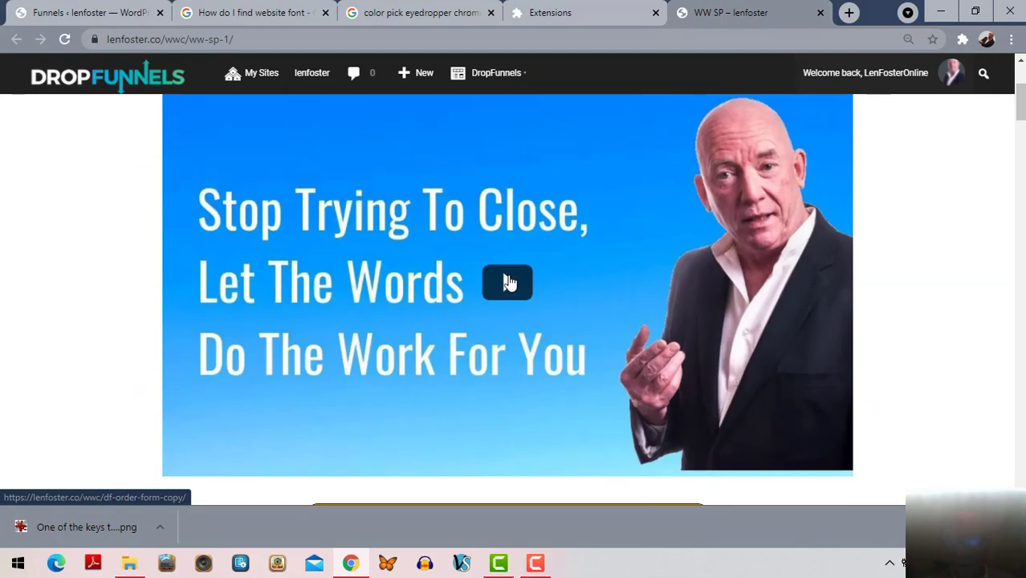
{"action": "scroll", "coordinate": [511, 282], "scroll_direction": "down", "scroll_amount": 1}
{"action": "scroll", "coordinate": [510, 282], "scroll_direction": "up", "scroll_amount": 1}
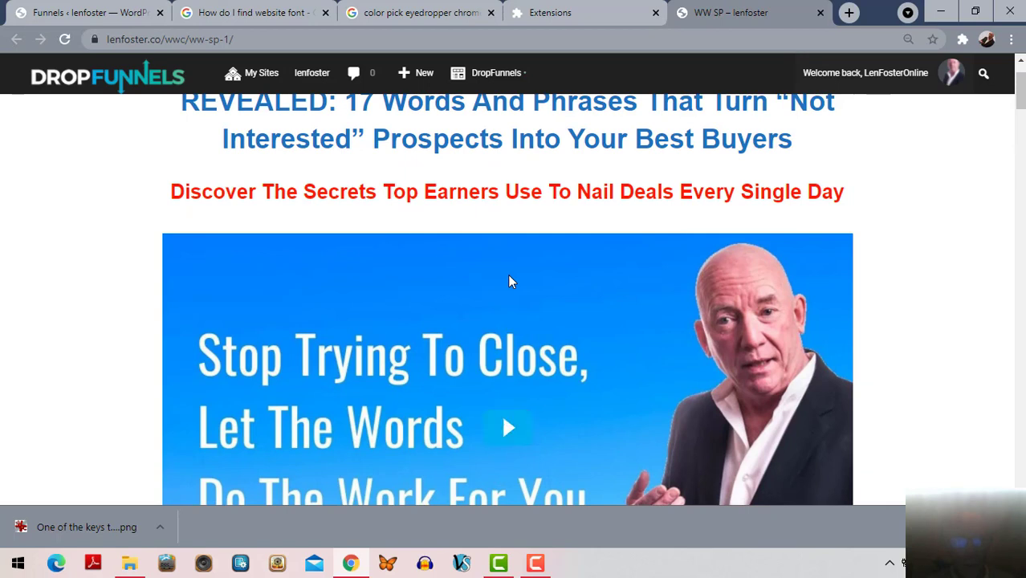
{"action": "scroll", "coordinate": [511, 282], "scroll_direction": "up", "scroll_amount": 1}
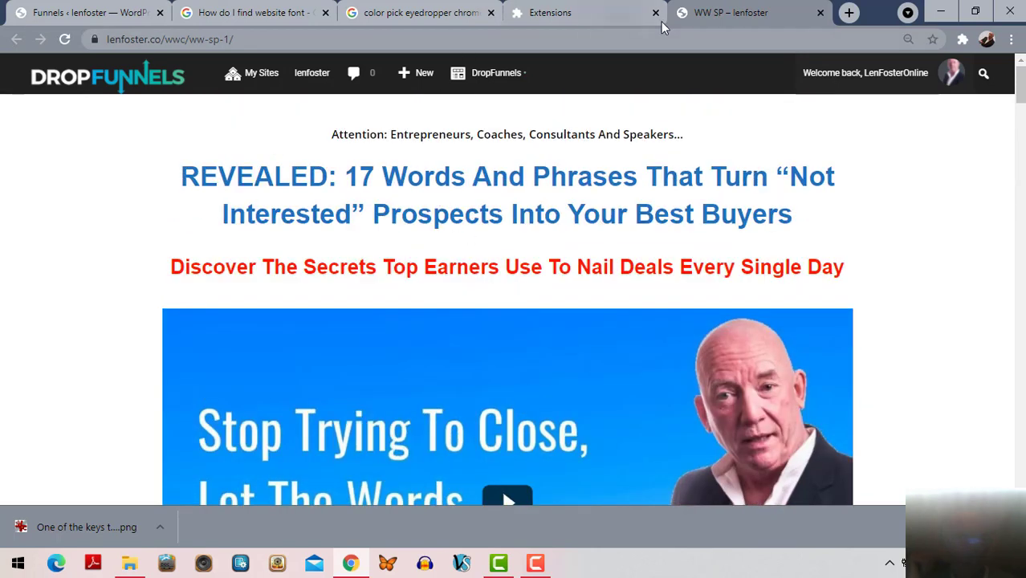
{"action": "left_click", "coordinate": [962, 40]}
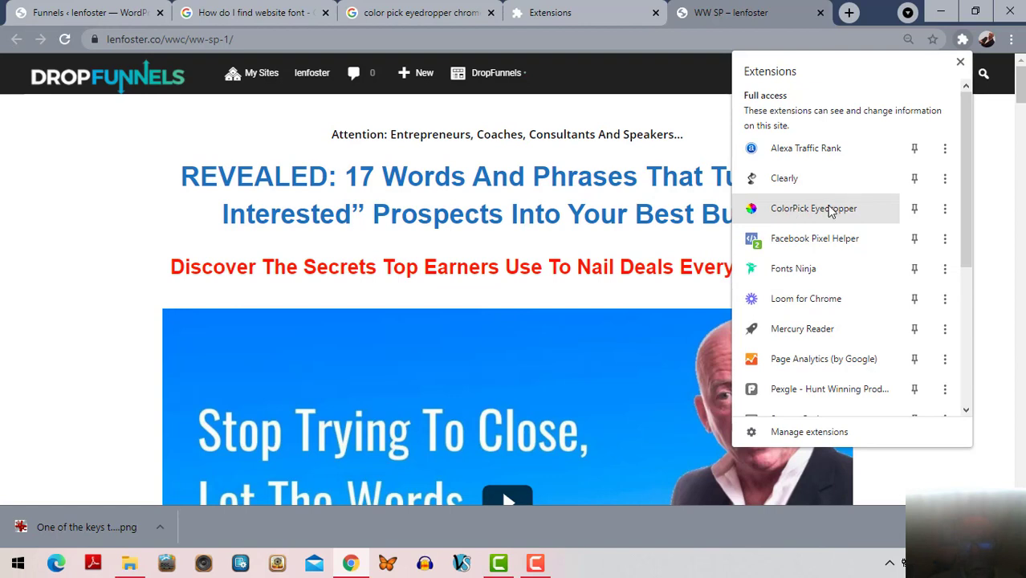
{"action": "left_click", "coordinate": [795, 215]}
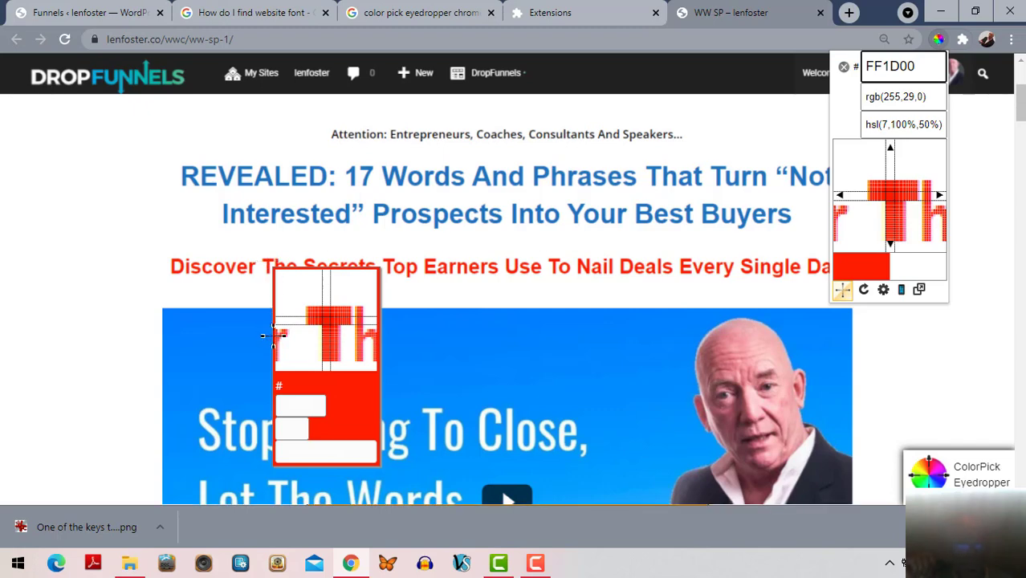
Sample the dark background of the "WORKS" section, plus the testimonial section's navy divider line and light background
{"action": "scroll", "coordinate": [530, 373], "scroll_direction": "down", "scroll_amount": 6}
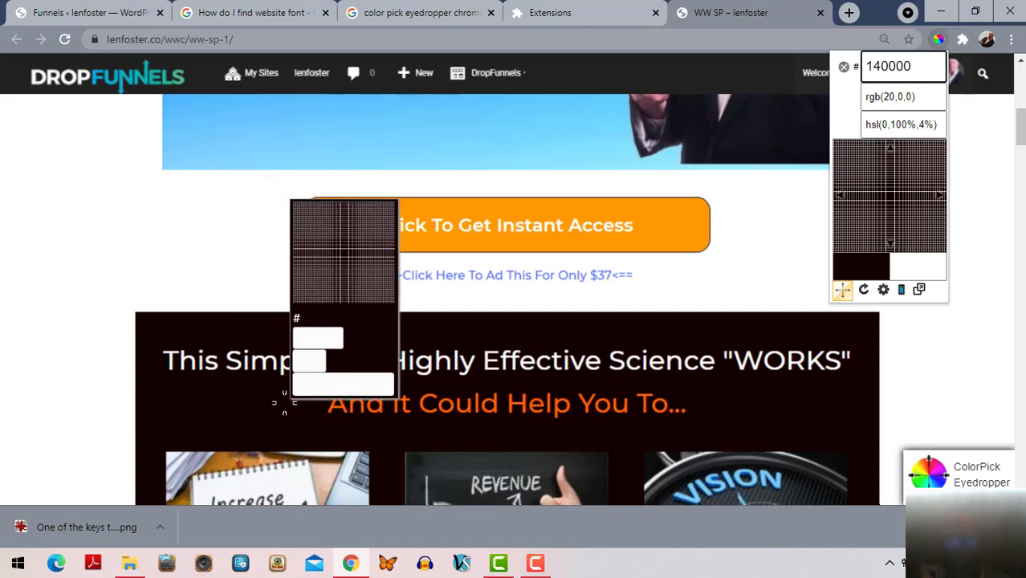
{"action": "scroll", "coordinate": [540, 398], "scroll_direction": "down", "scroll_amount": 7}
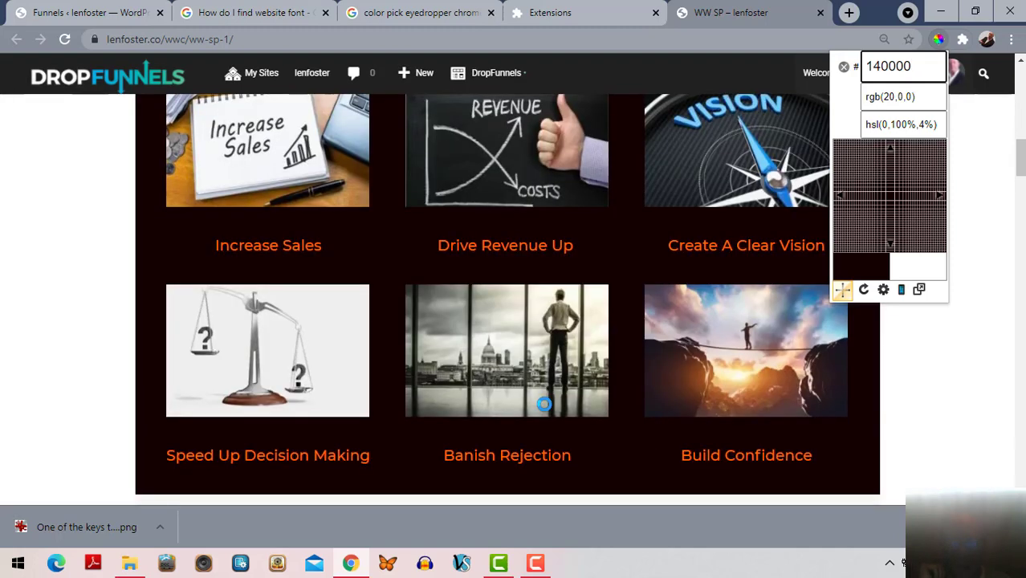
{"action": "scroll", "coordinate": [540, 393], "scroll_direction": "down", "scroll_amount": 4}
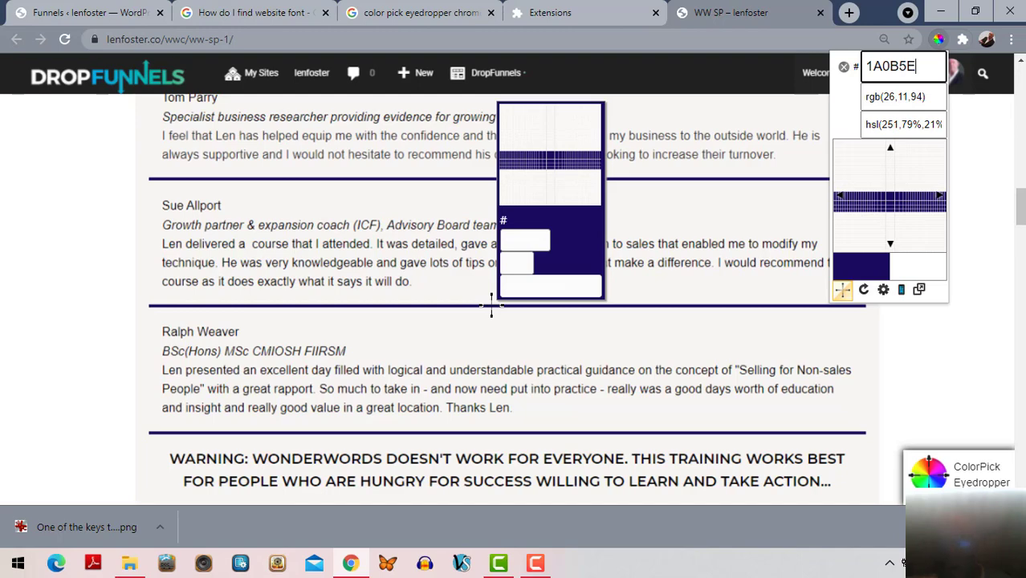
{"action": "scroll", "coordinate": [426, 372], "scroll_direction": "down", "scroll_amount": 5}
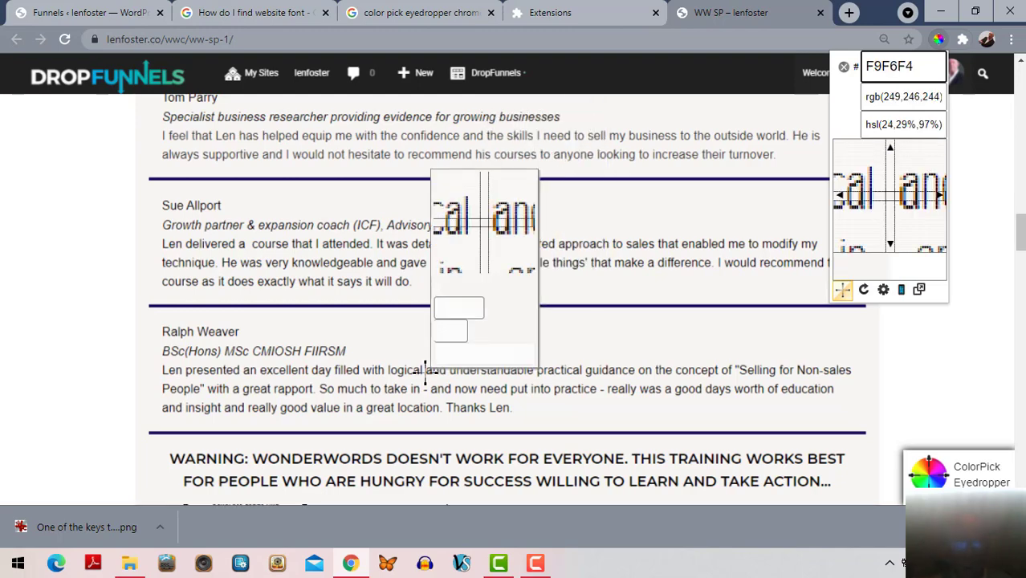
Sample the dark guarantee section's background and the pale "3 Simple Options" background, and close the colour picker
{"action": "scroll", "coordinate": [426, 372], "scroll_direction": "down", "scroll_amount": 6}
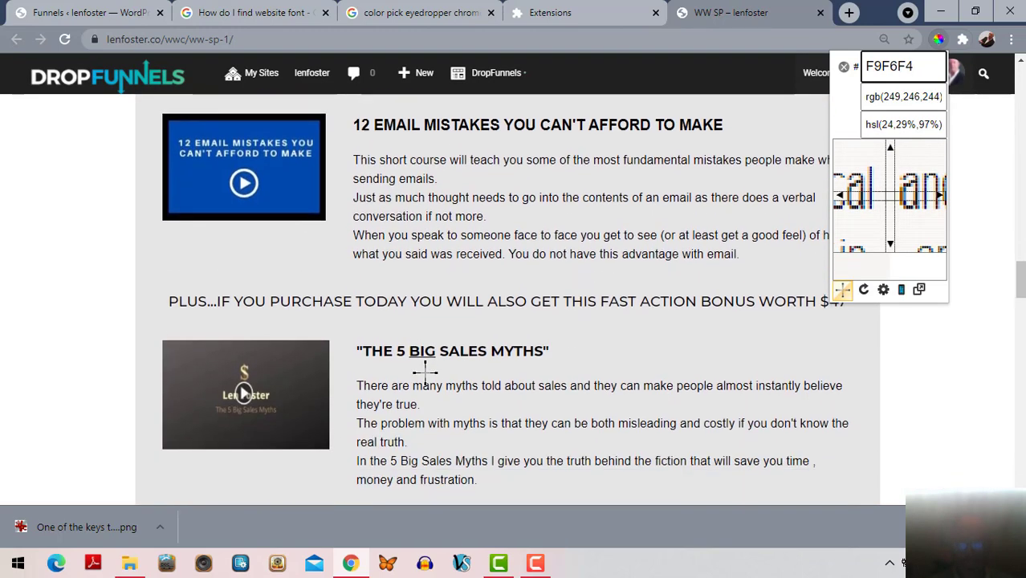
{"action": "scroll", "coordinate": [426, 372], "scroll_direction": "down", "scroll_amount": 6}
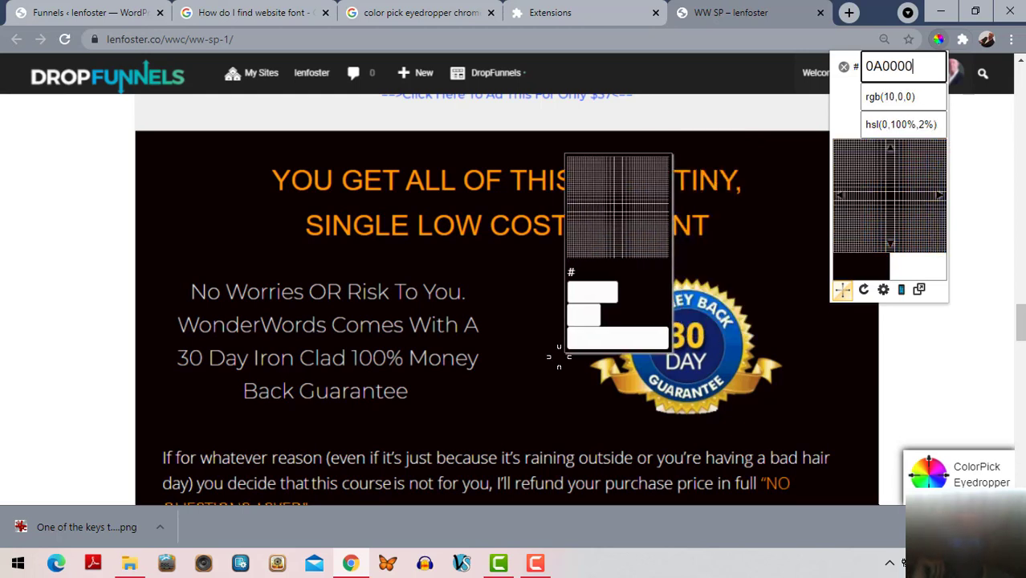
{"action": "scroll", "coordinate": [559, 355], "scroll_direction": "down", "scroll_amount": 4}
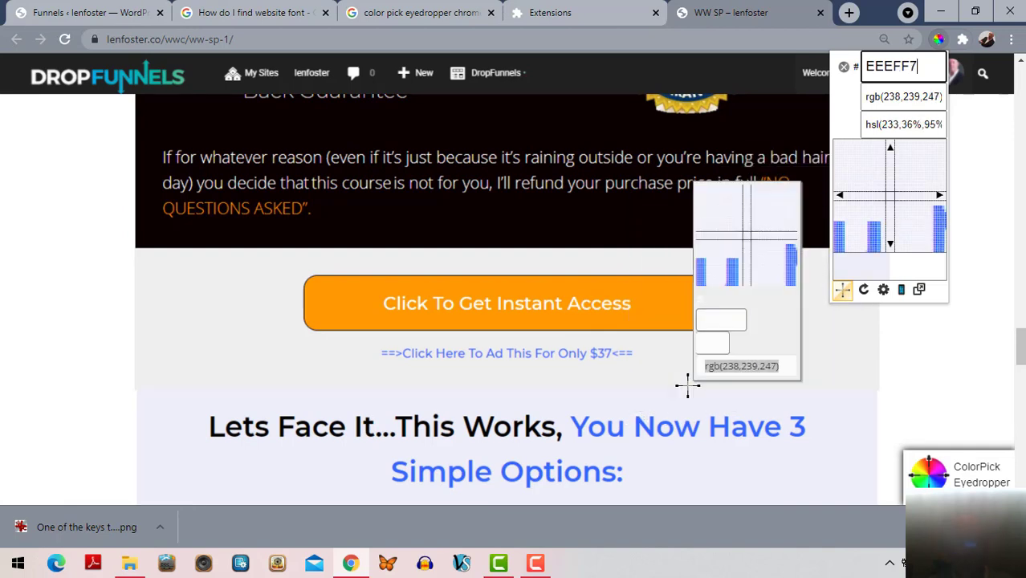
{"action": "left_click", "coordinate": [844, 68]}
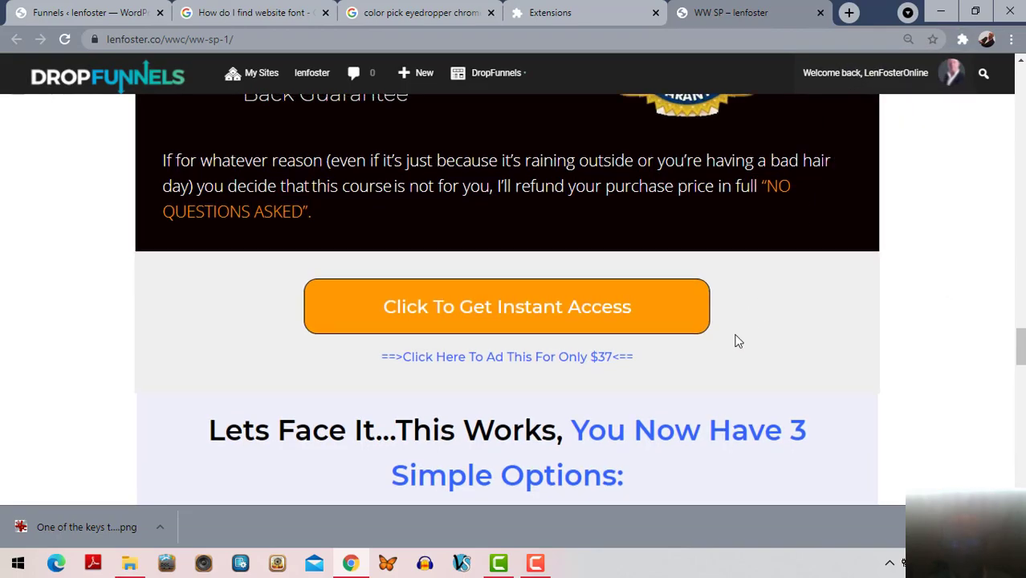
Activate Fonts Ninja on the sales page and inspect the font of the red "Discover The Secrets" subheading
{"action": "scroll", "coordinate": [735, 339], "scroll_direction": "up", "scroll_amount": 5}
{"action": "scroll", "coordinate": [735, 340], "scroll_direction": "up", "scroll_amount": 20}
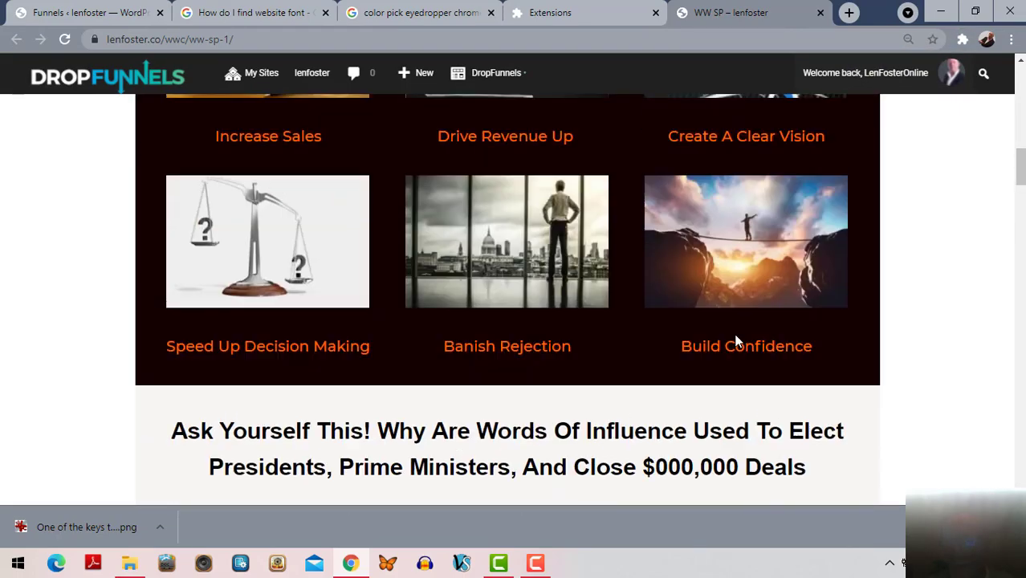
{"action": "scroll", "coordinate": [737, 341], "scroll_direction": "up", "scroll_amount": 4}
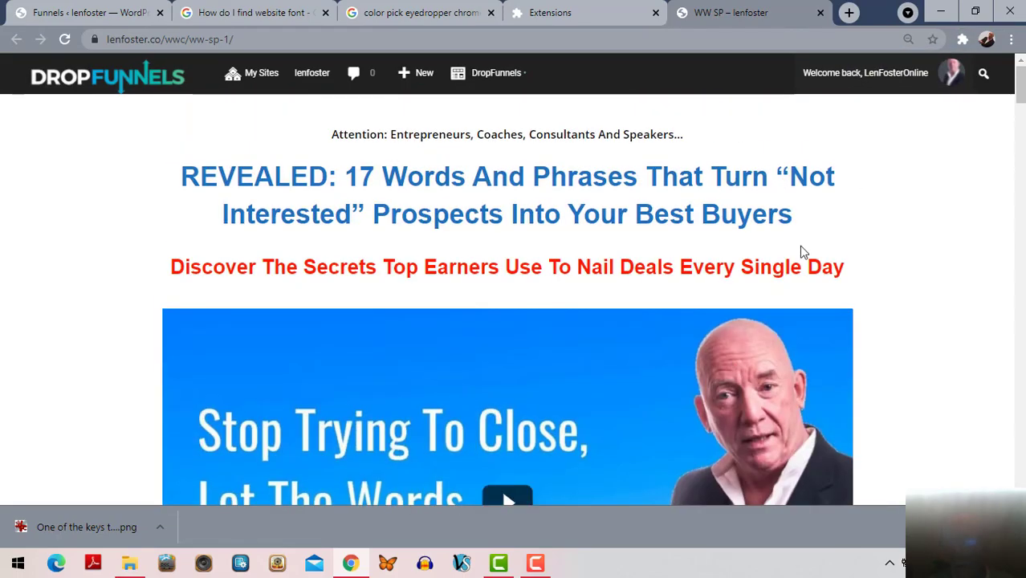
{"action": "left_click", "coordinate": [962, 40]}
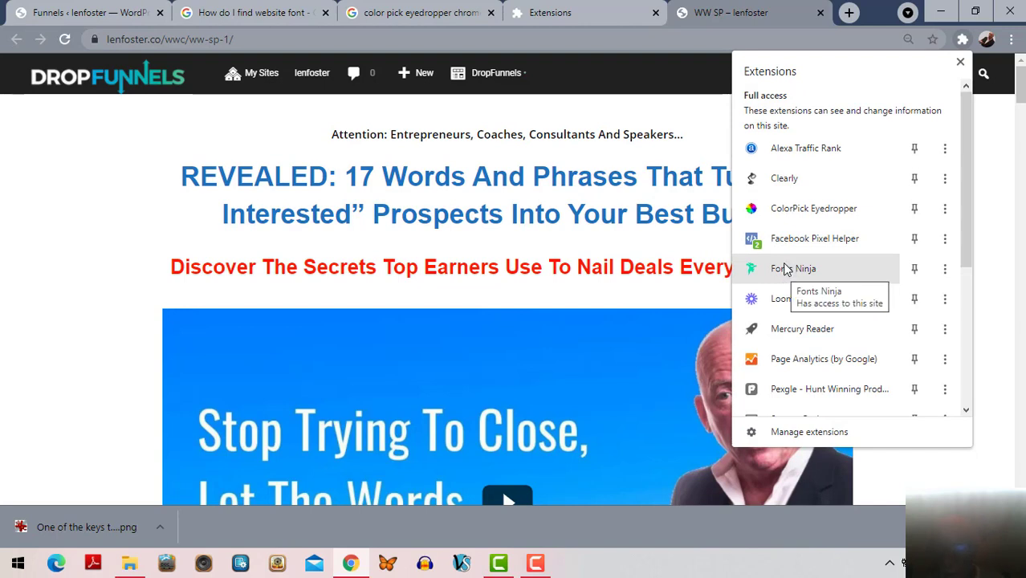
{"action": "left_click", "coordinate": [786, 277]}
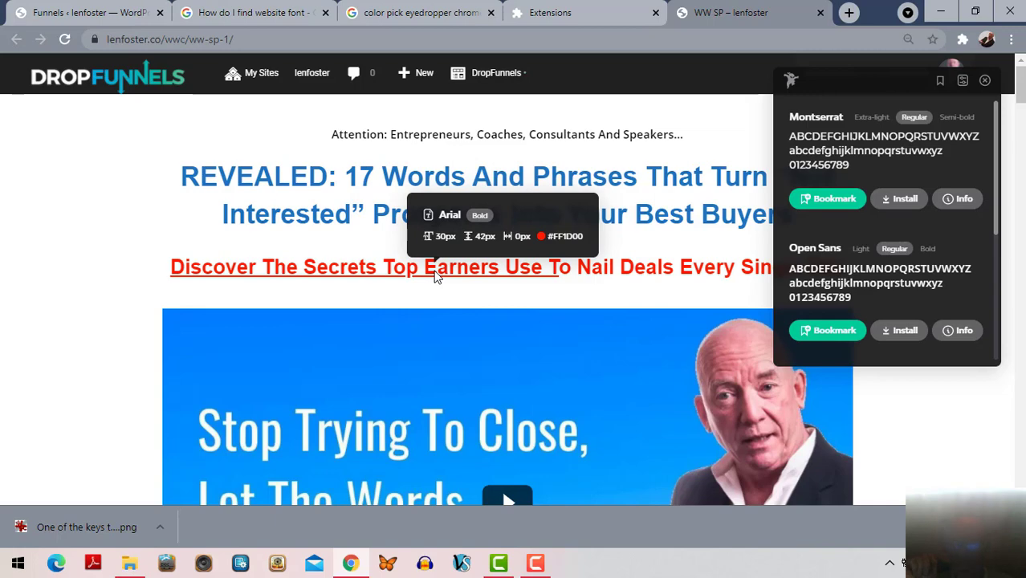
Inspect the fonts of the "WORKS" section heading, the "Short Answer" and "Ask Yourself This!" headings, and the testimonial body text
{"action": "scroll", "coordinate": [431, 281], "scroll_direction": "down", "scroll_amount": 6}
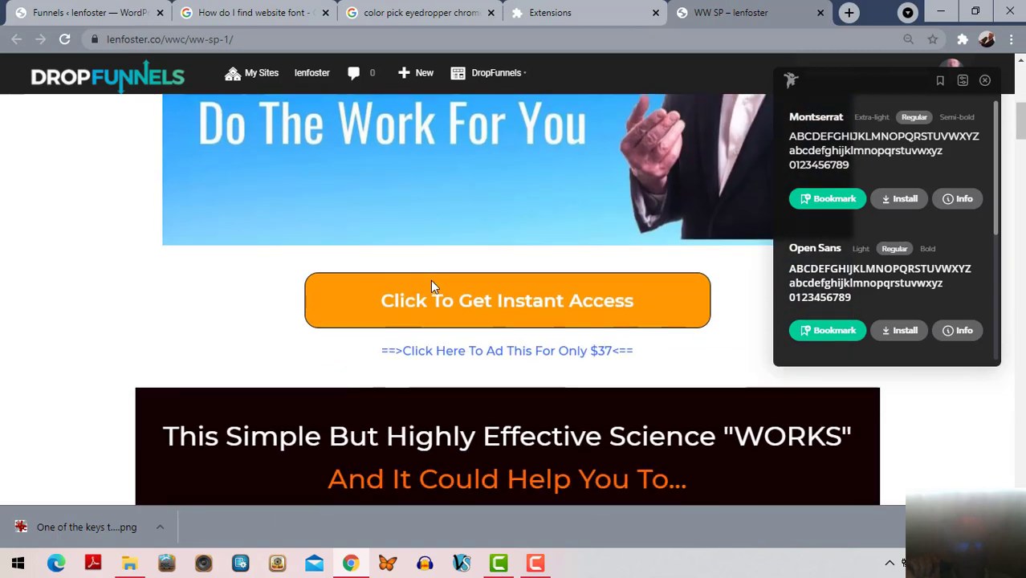
{"action": "scroll", "coordinate": [430, 281], "scroll_direction": "down", "scroll_amount": 3}
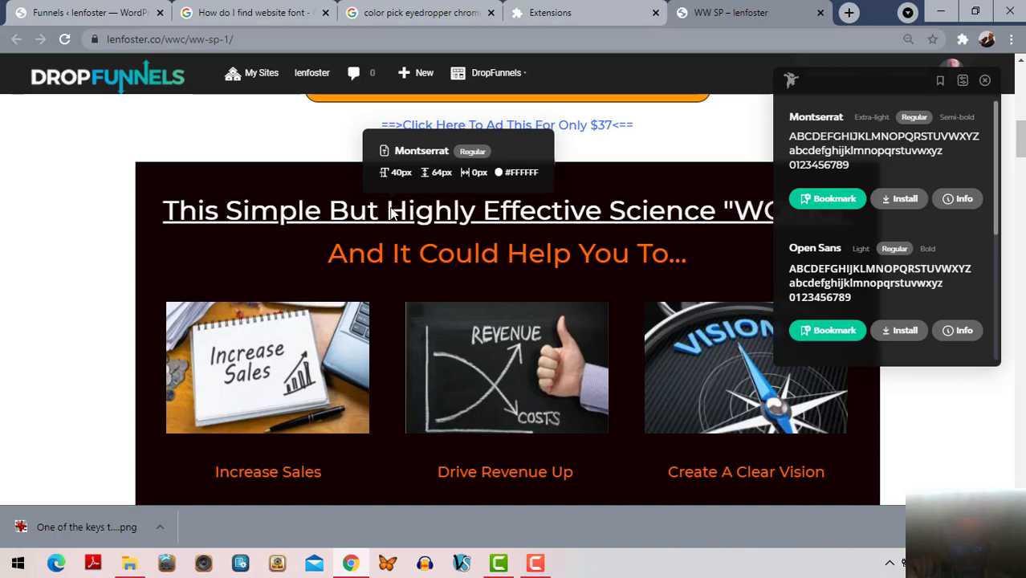
{"action": "scroll", "coordinate": [414, 266], "scroll_direction": "down", "scroll_amount": 5}
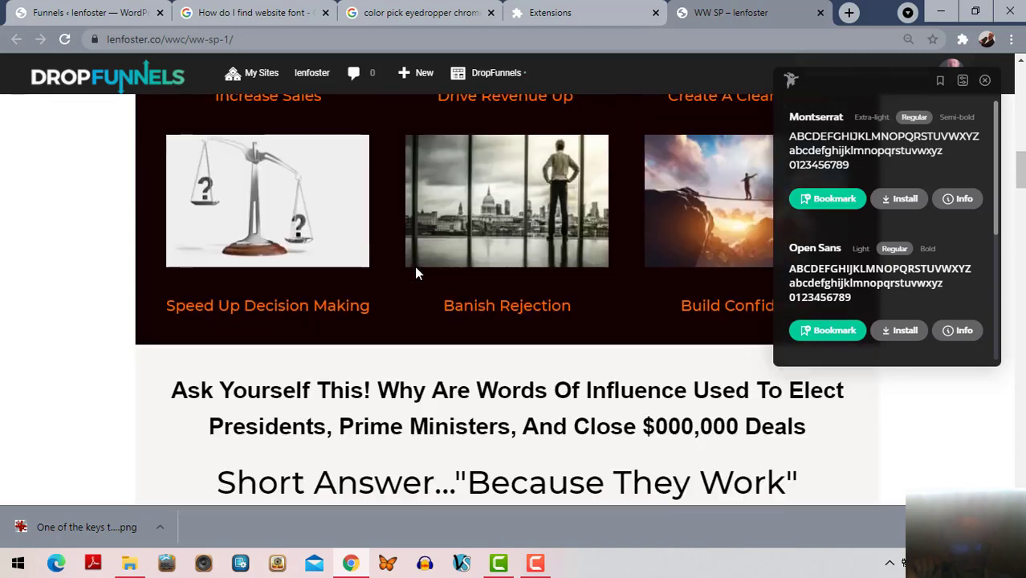
{"action": "scroll", "coordinate": [414, 266], "scroll_direction": "down", "scroll_amount": 4}
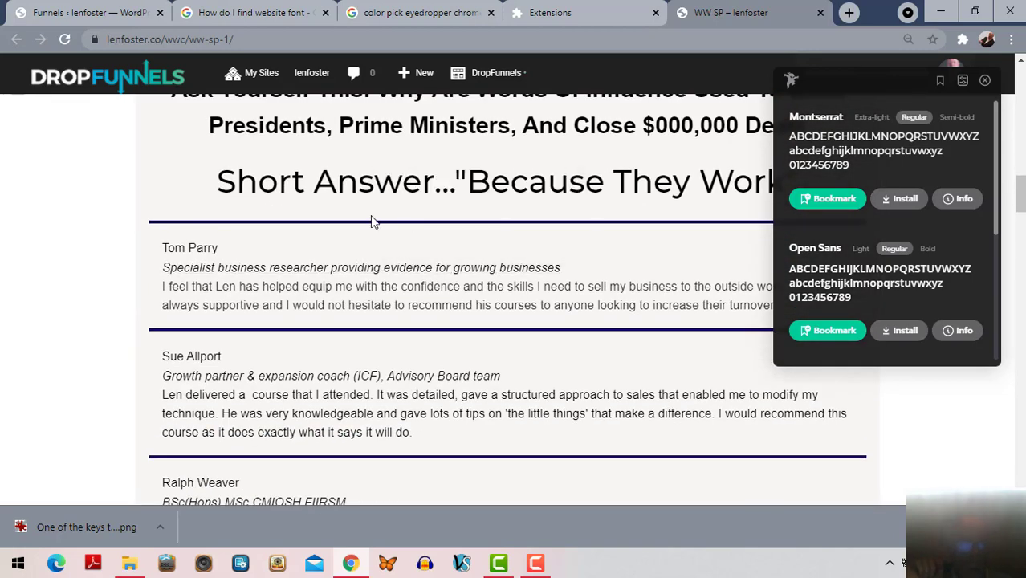
{"action": "mouse_move", "coordinate": [339, 194]}
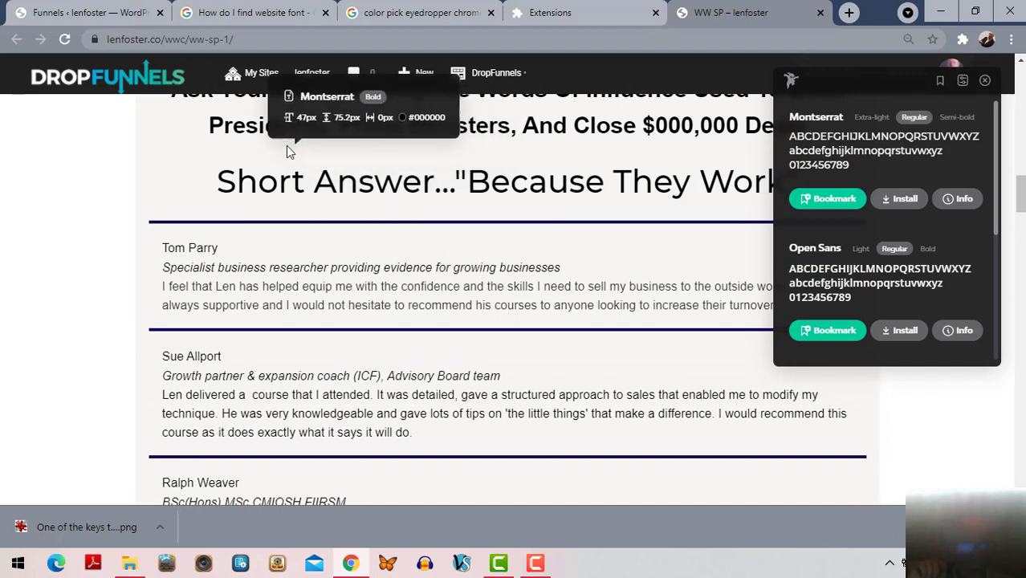
{"action": "mouse_move", "coordinate": [275, 135]}
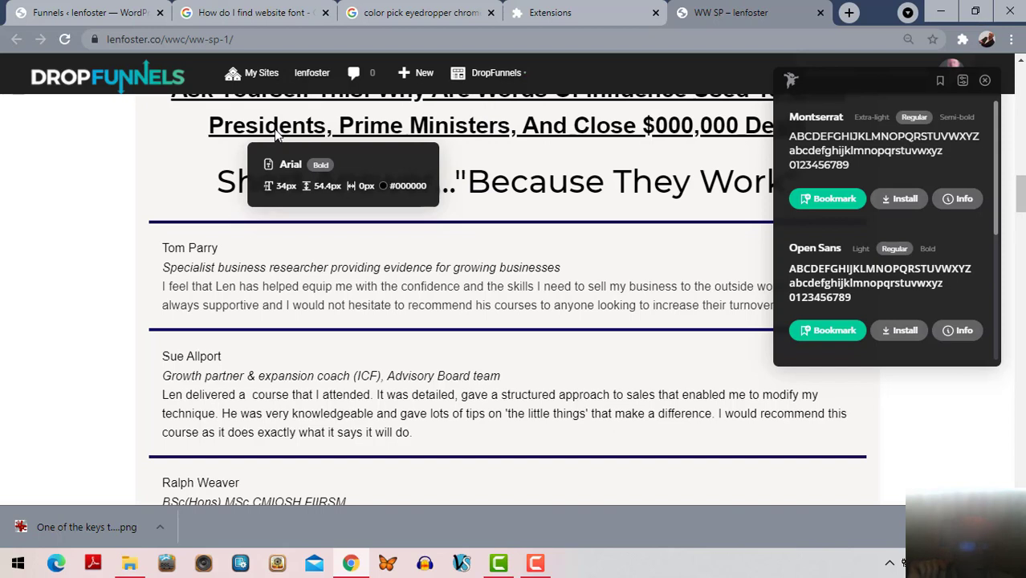
{"action": "mouse_move", "coordinate": [289, 398]}
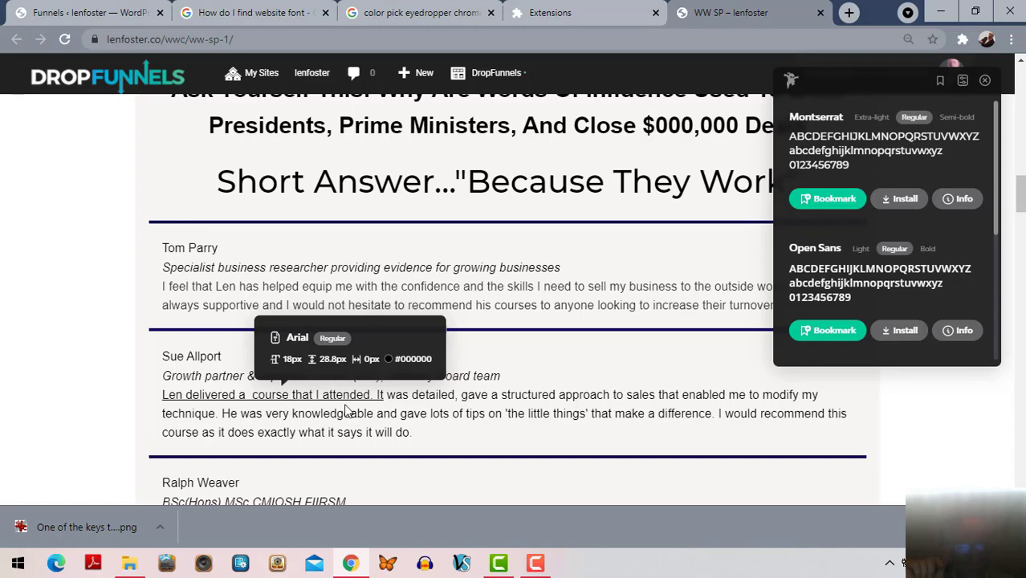
Inspect the fonts of the "START WITH QUESTIONS" description, the blue "Simple Options" heading, and the "STILL UNSURE" heading
{"action": "scroll", "coordinate": [649, 374], "scroll_direction": "down", "scroll_amount": 15}
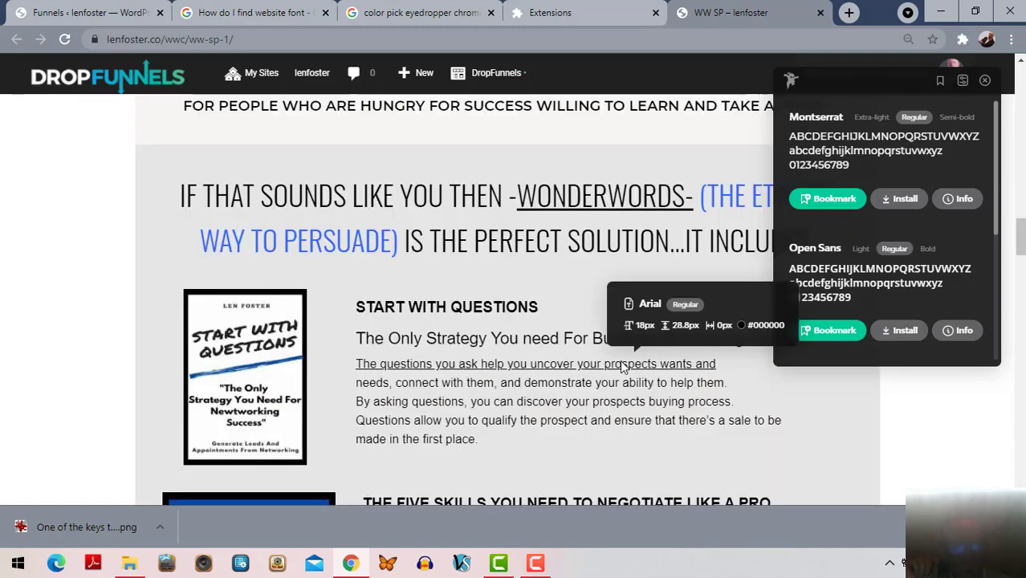
{"action": "scroll", "coordinate": [587, 350], "scroll_direction": "down", "scroll_amount": 9}
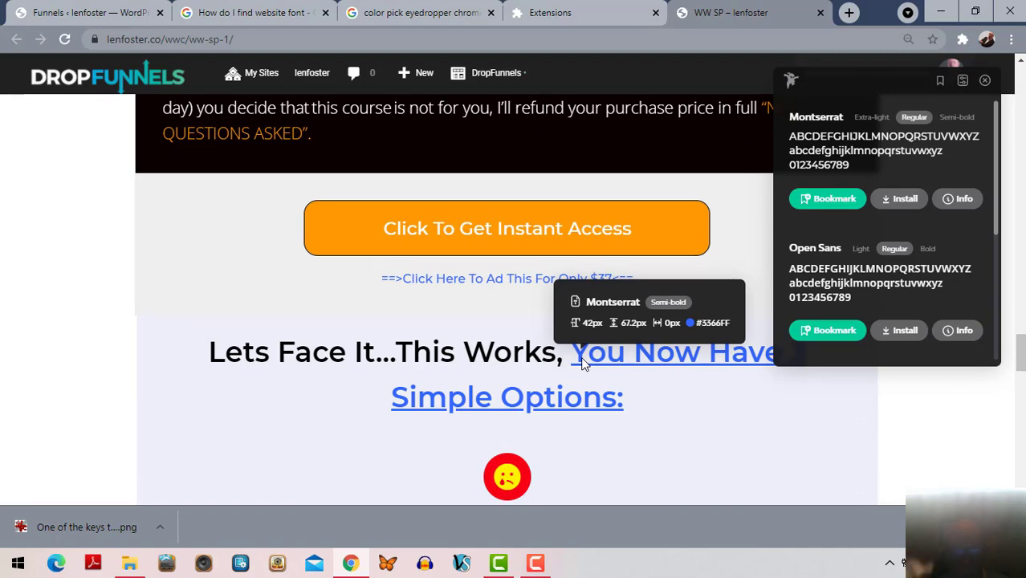
{"action": "scroll", "coordinate": [584, 364], "scroll_direction": "down", "scroll_amount": 3}
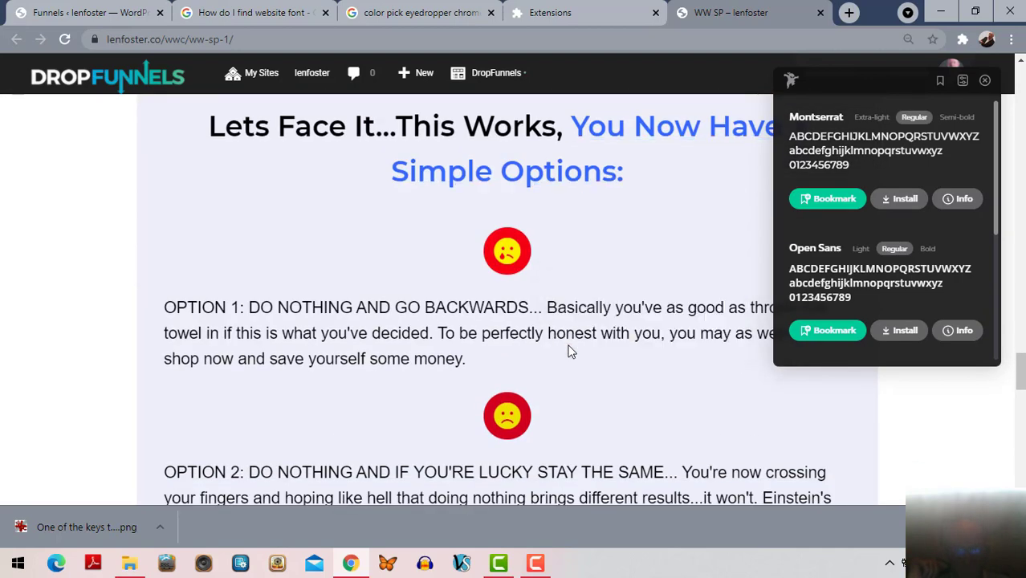
{"action": "scroll", "coordinate": [565, 379], "scroll_direction": "down", "scroll_amount": 4}
{"action": "scroll", "coordinate": [563, 381], "scroll_direction": "down", "scroll_amount": 2}
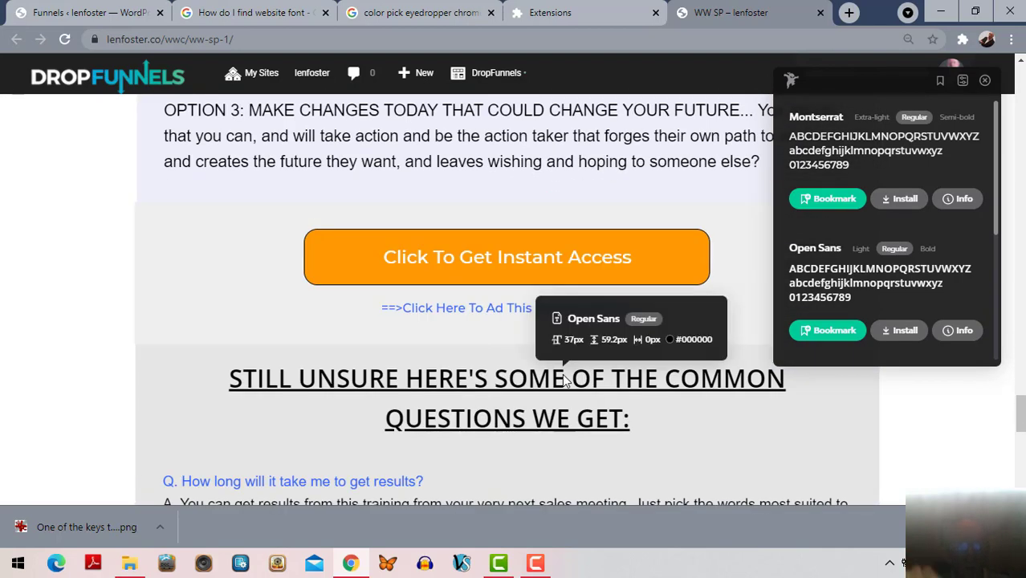
{"action": "scroll", "coordinate": [562, 378], "scroll_direction": "down", "scroll_amount": 1}
{"action": "scroll", "coordinate": [525, 385], "scroll_direction": "up", "scroll_amount": 1}
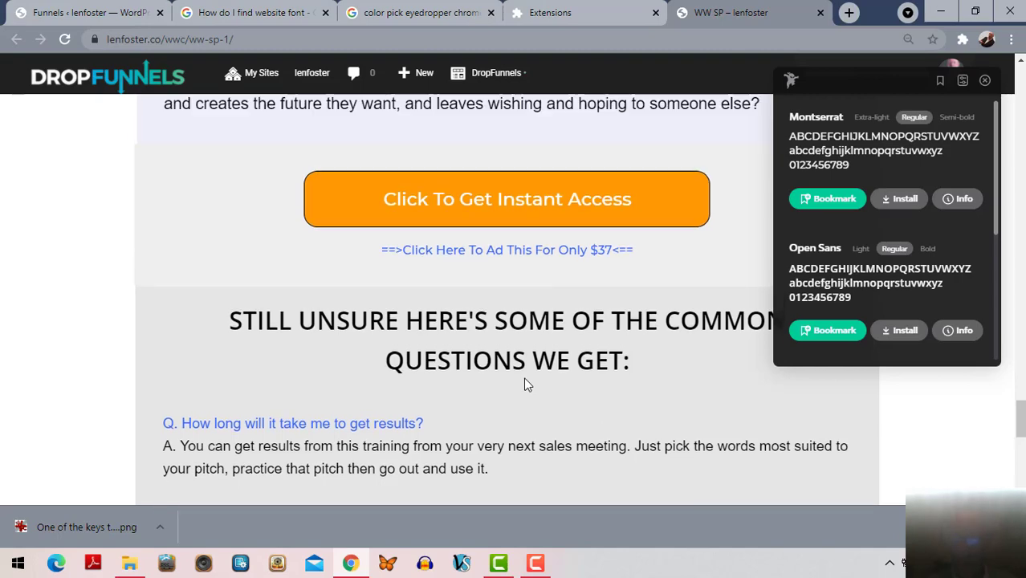
{"action": "scroll", "coordinate": [526, 384], "scroll_direction": "down", "scroll_amount": 1}
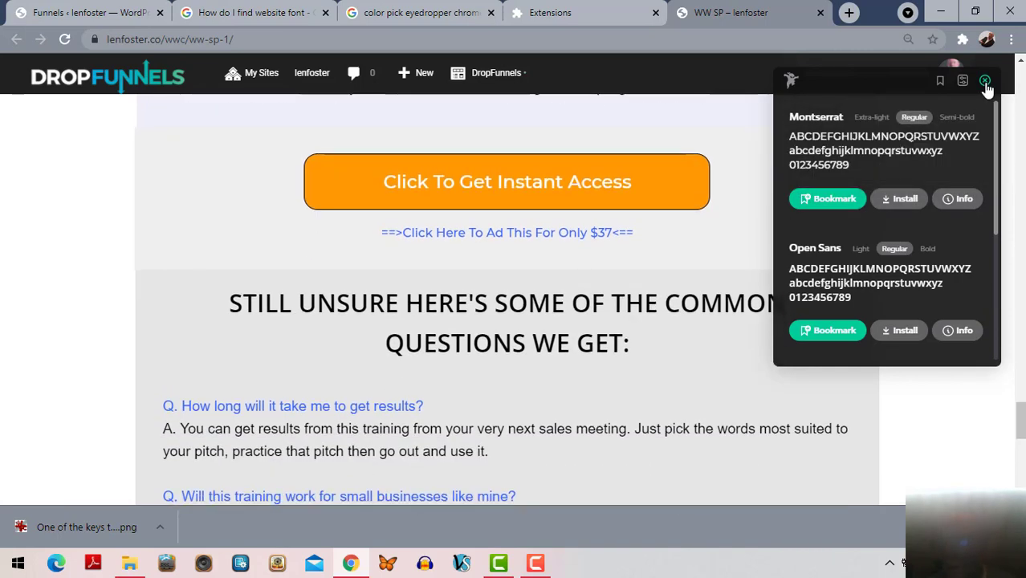
Close Fonts Ninja and return to the top of the sales page
{"action": "left_click", "coordinate": [985, 82]}
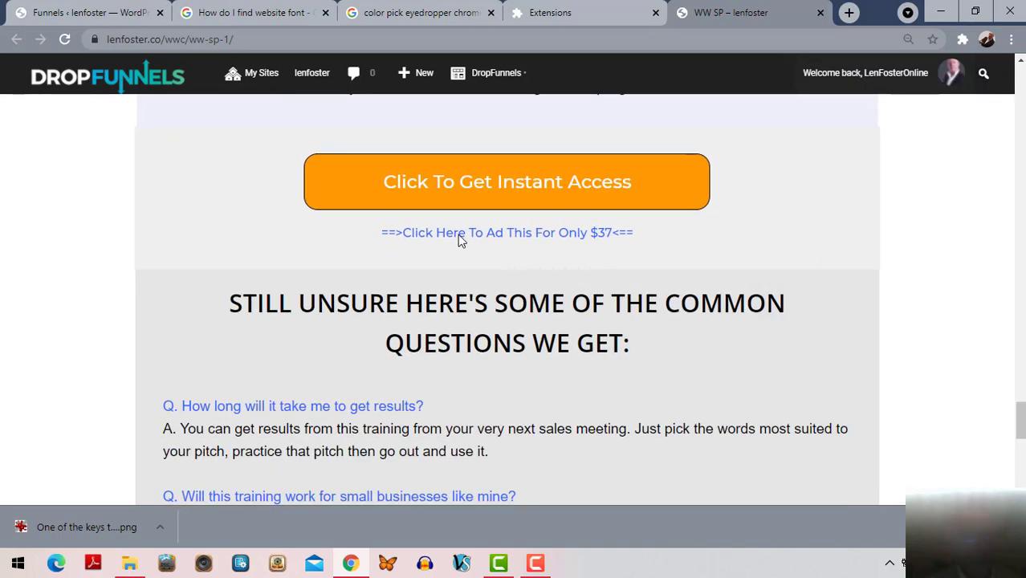
{"action": "scroll", "coordinate": [361, 345], "scroll_direction": "up", "scroll_amount": 4}
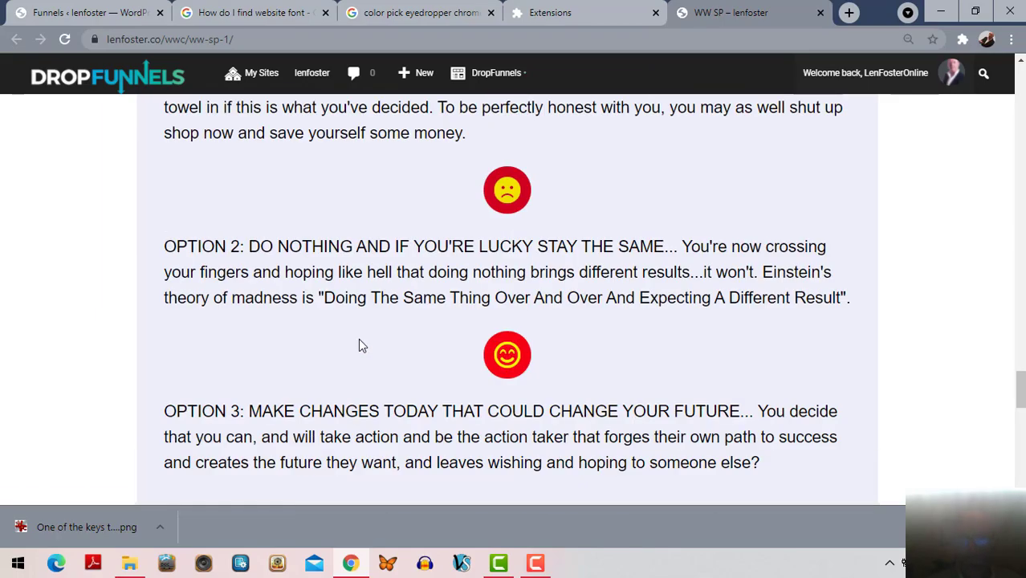
{"action": "scroll", "coordinate": [359, 345], "scroll_direction": "up", "scroll_amount": 20}
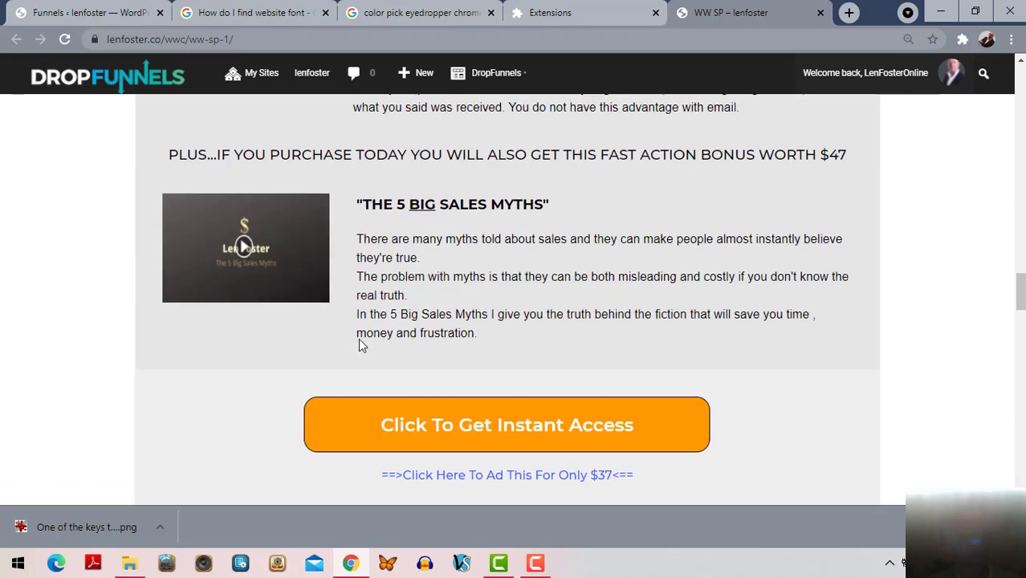
{"action": "scroll", "coordinate": [359, 340], "scroll_direction": "up", "scroll_amount": 15}
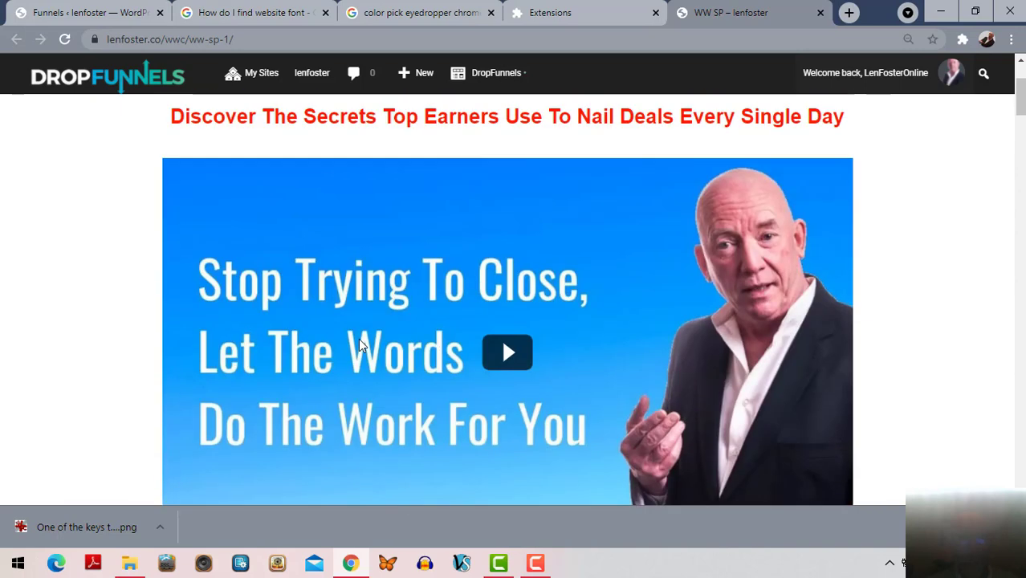
{"action": "scroll", "coordinate": [360, 345], "scroll_direction": "up", "scroll_amount": 2}
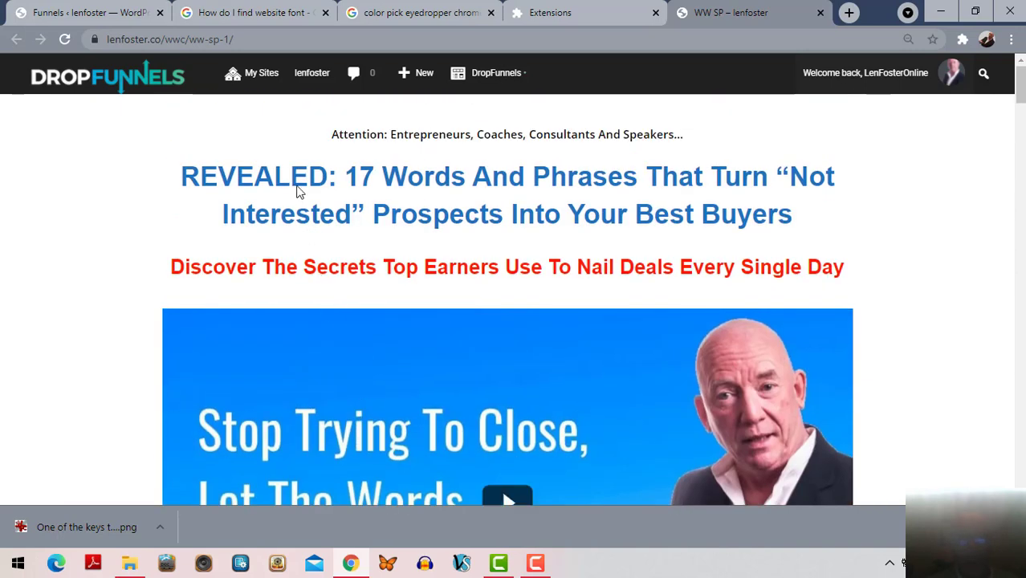
Revisit the Google search results for "How do I find website font" and "color pick eyedropper chrome extension"
{"action": "left_click", "coordinate": [277, 12]}
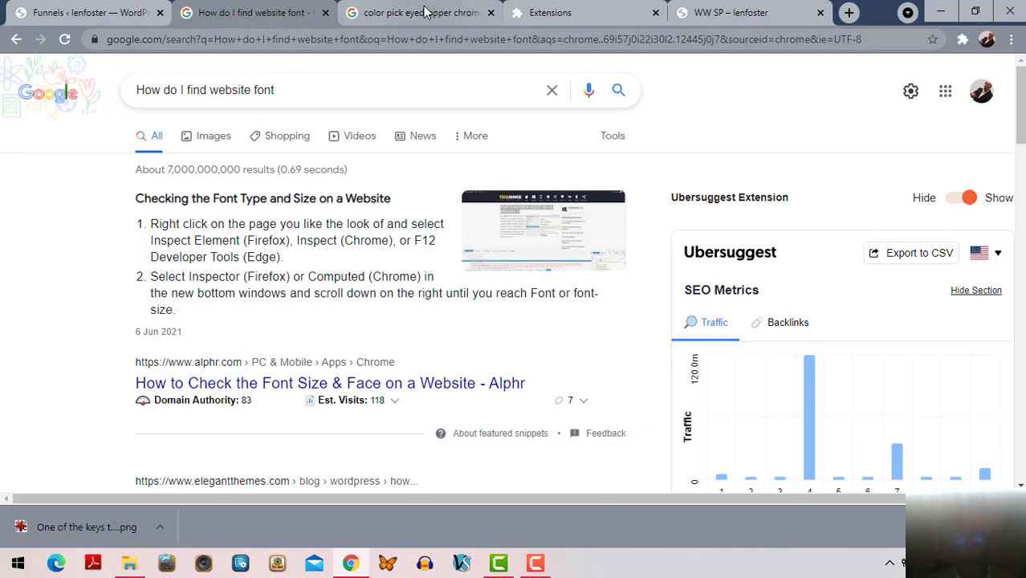
{"action": "left_click", "coordinate": [422, 16]}
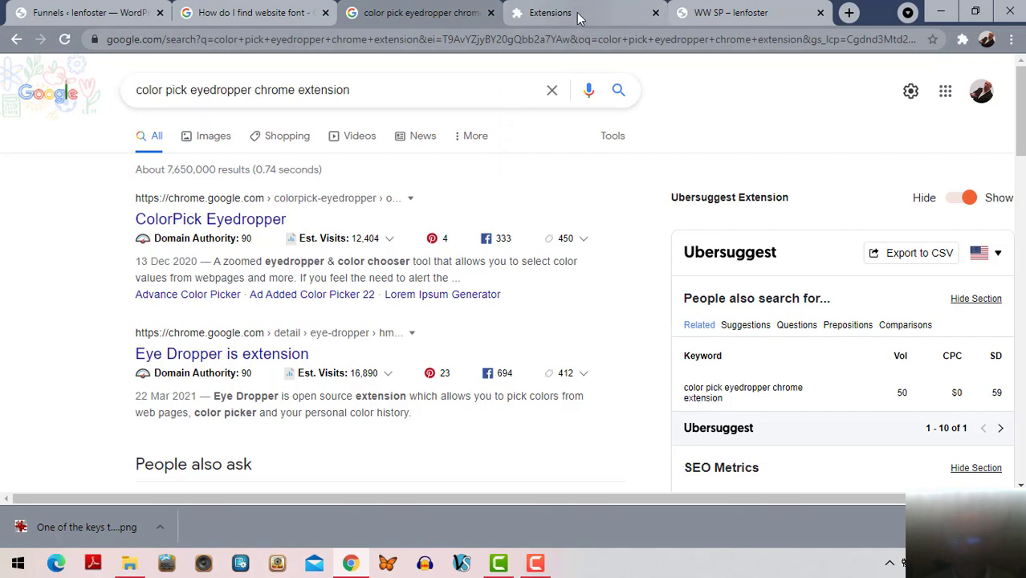
{"action": "mouse_move", "coordinate": [577, 13]}
Open Chrome's Extensions page to view the ColorPick Eyedropper and Fonts Ninja entries, and return to the WW SP sales page
{"action": "left_click", "coordinate": [1013, 42]}
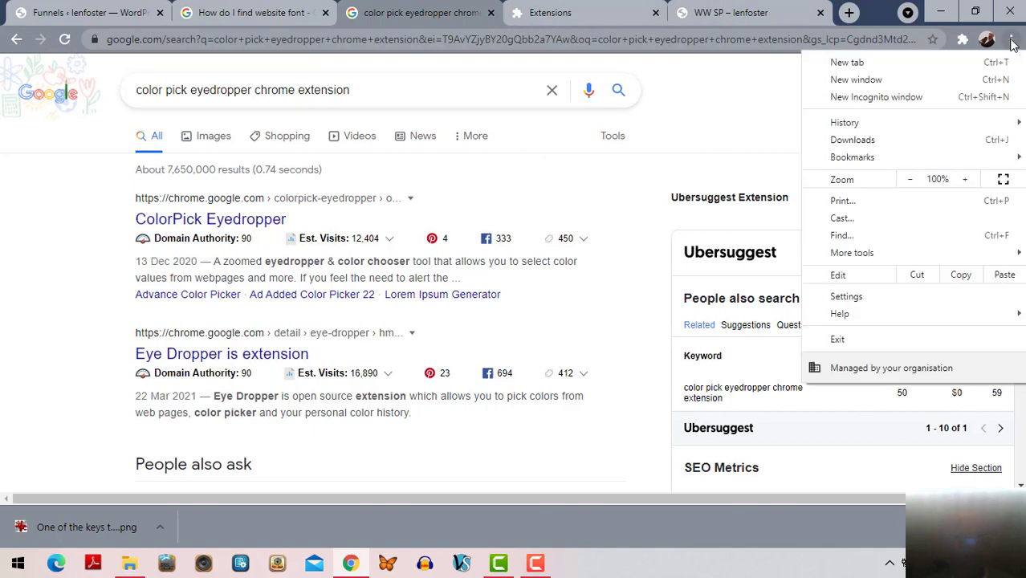
{"action": "mouse_move", "coordinate": [852, 259]}
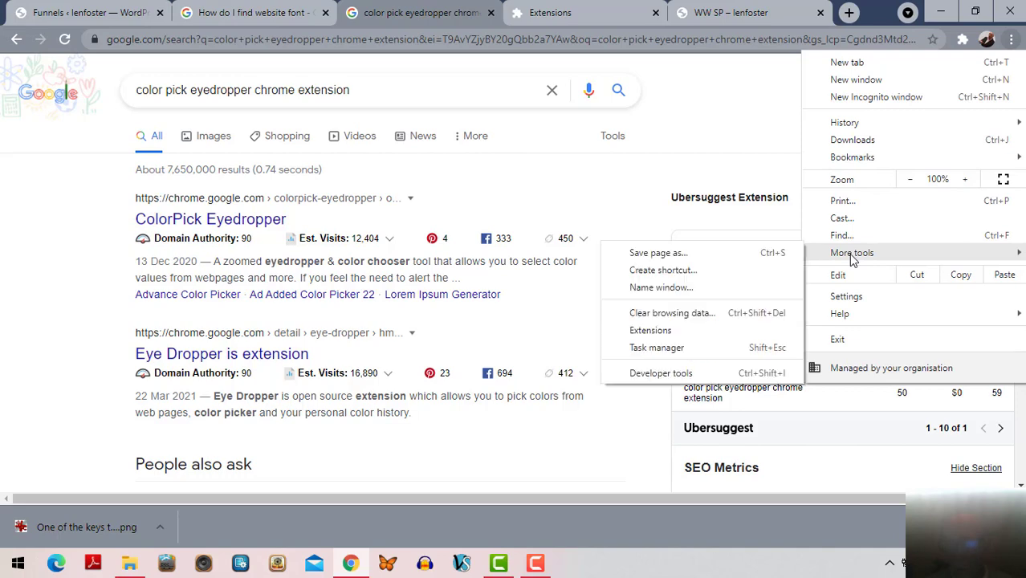
{"action": "left_click", "coordinate": [650, 331]}
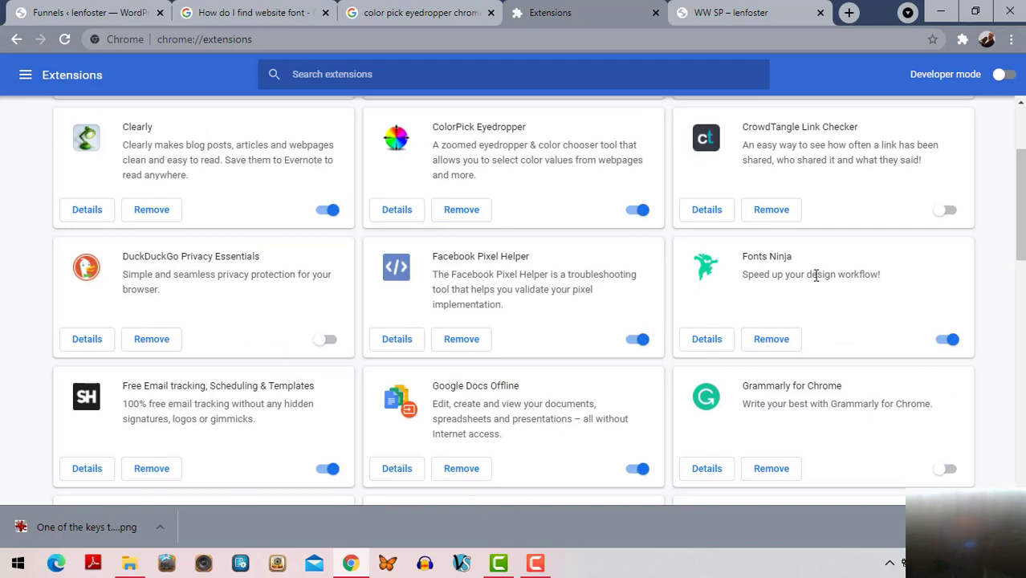
{"action": "left_click", "coordinate": [750, 15]}
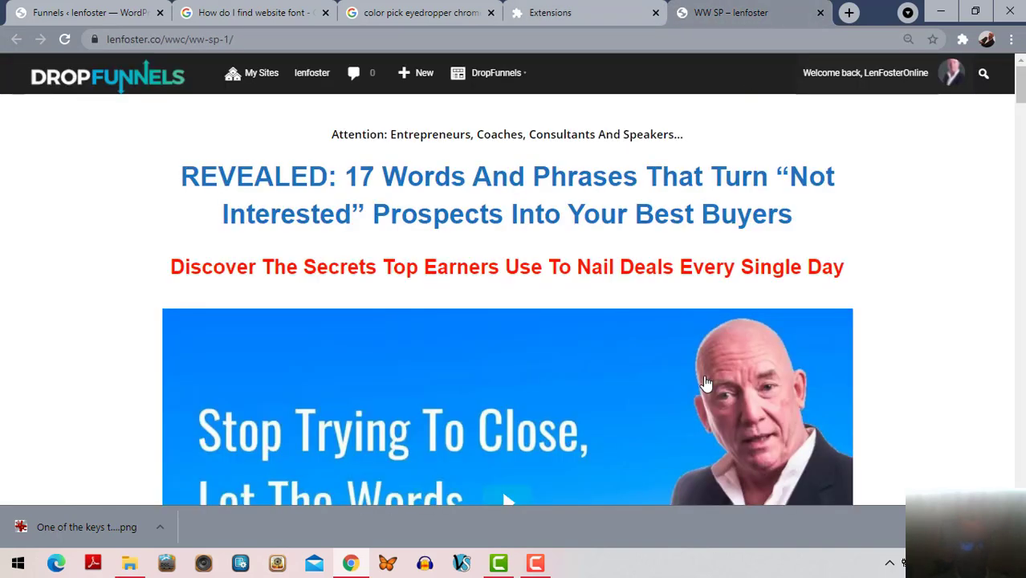